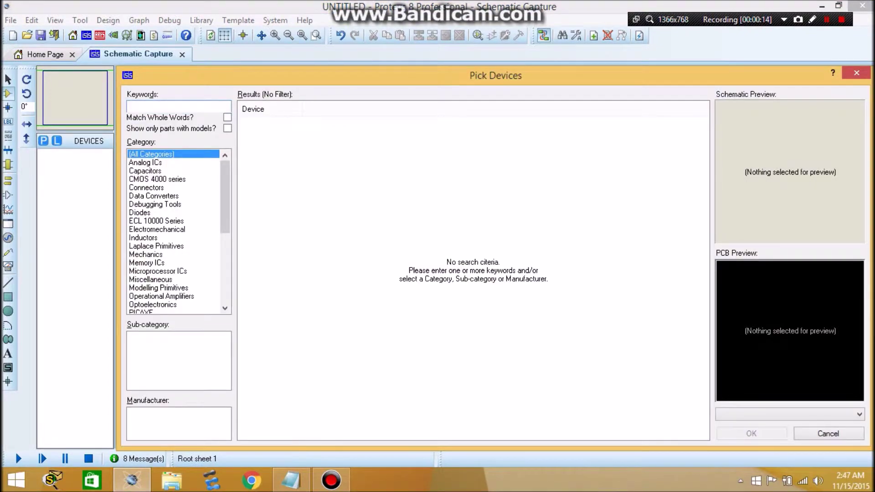
Search the device library for 7805 and add the 5V 1A positive regulator to the device list.
type("780")
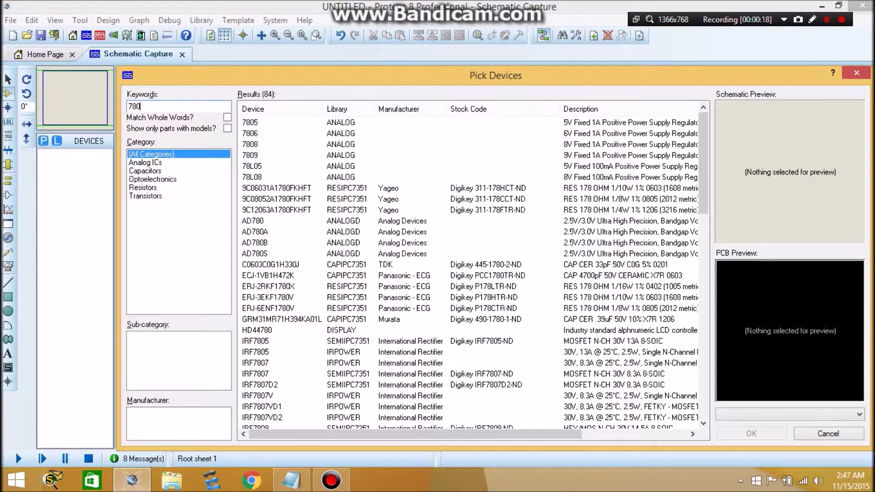
type("5")
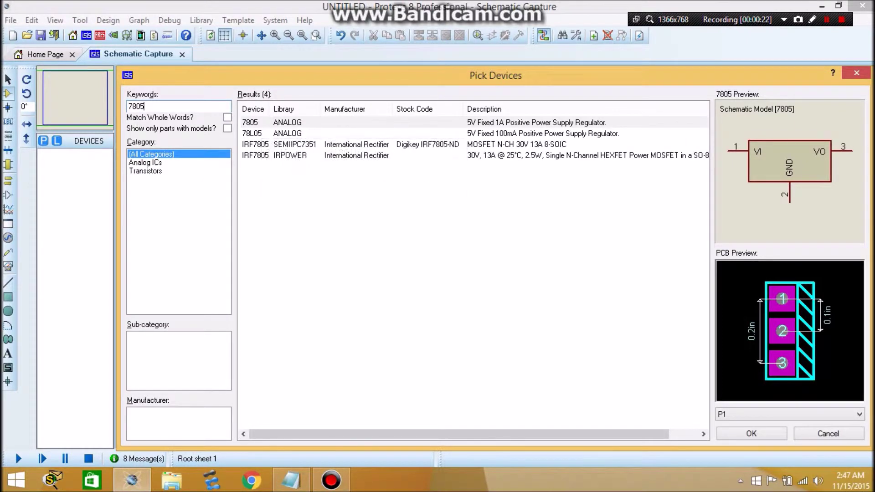
double_click(264, 122)
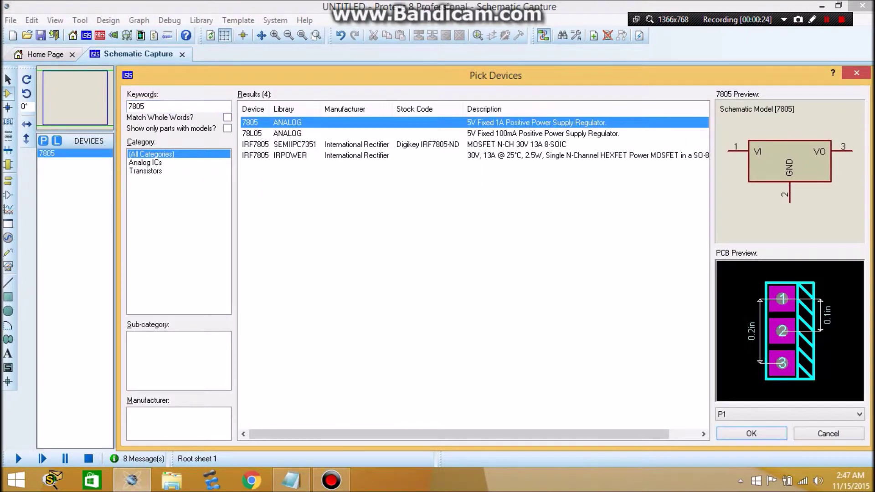
Search the device library for the 7815 and 7905 regulators.
left_click_drag(146, 107, 140, 107)
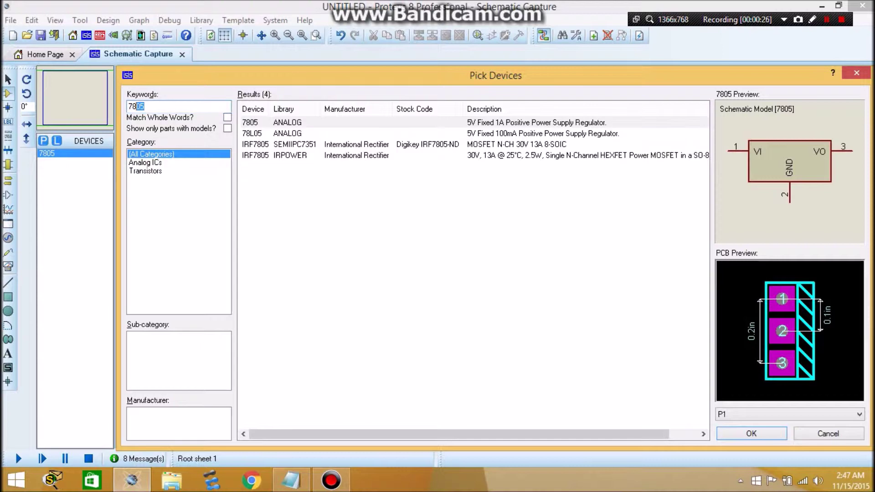
key("BackSpace")
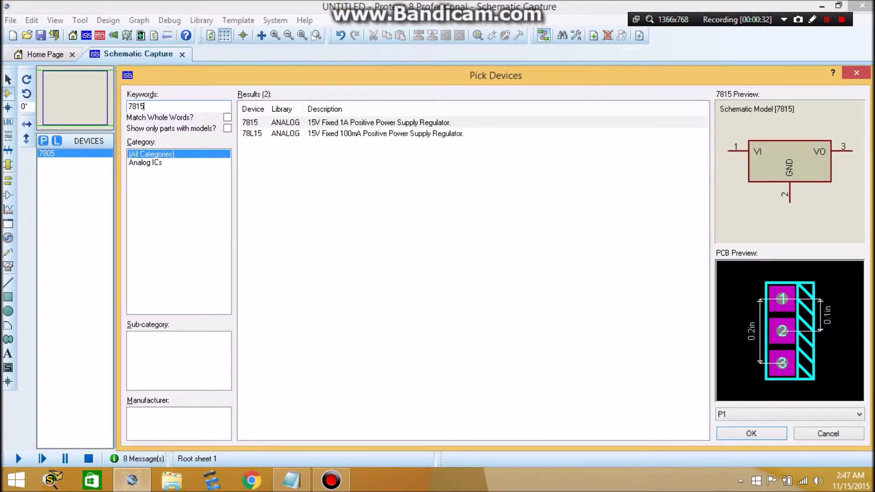
mouse_move(261, 123)
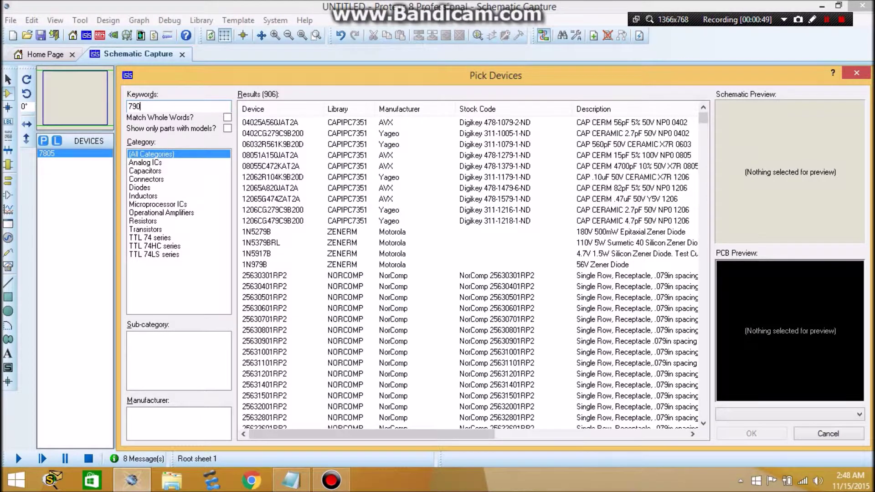
type("5")
Add the generic non-electrolytic capacitor CAP and the polarized capacitor CAP-POL to the device list.
key("BackSpace")
key("BackSpace")
type("ac")
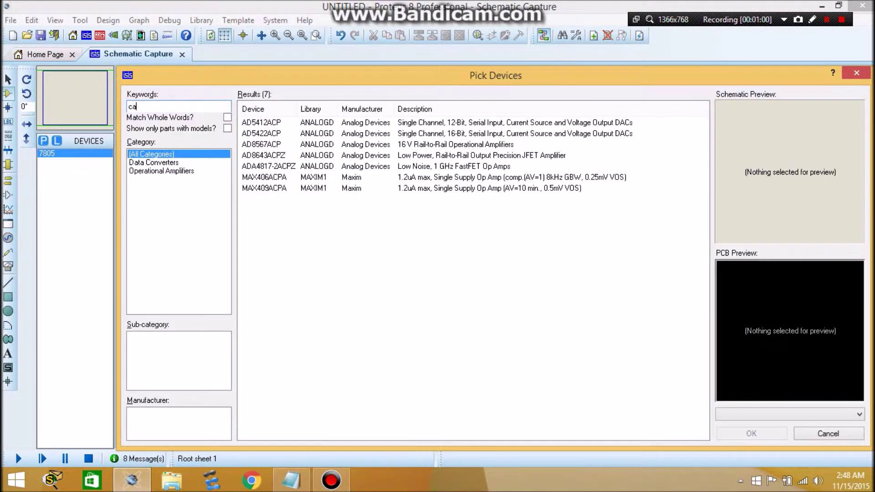
double_click(284, 123)
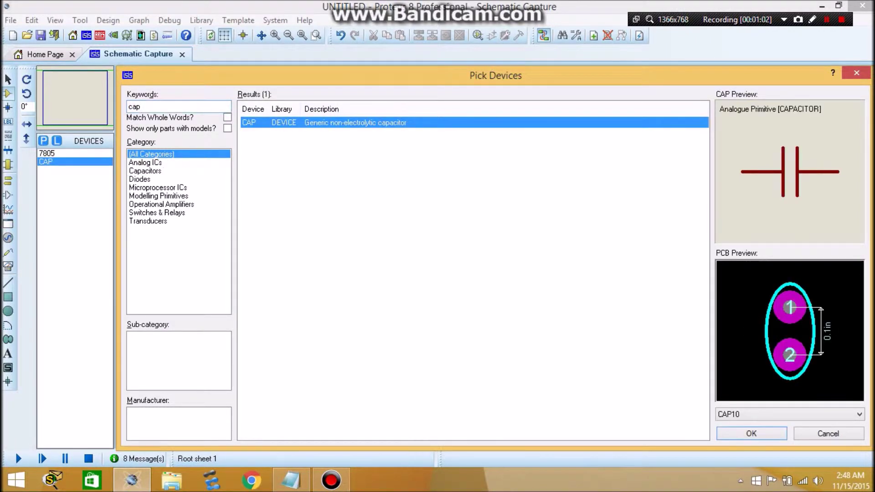
left_click(141, 107)
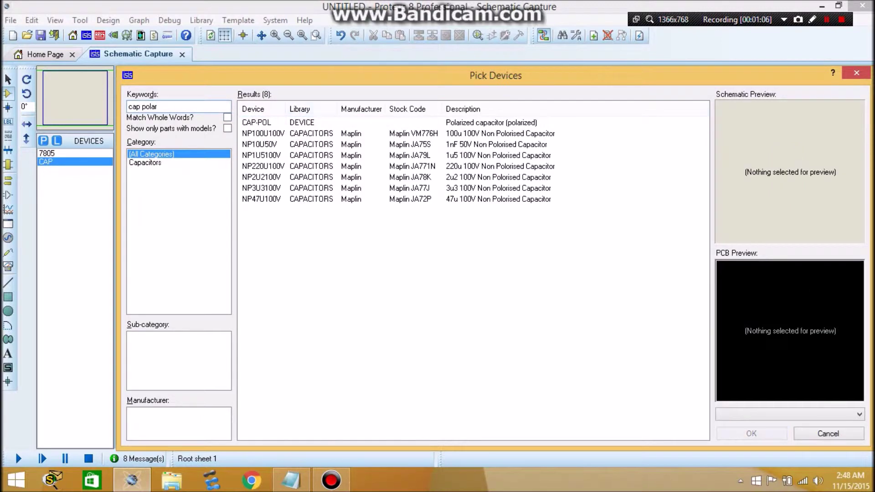
double_click(273, 122)
Search the library for "res" and add the generic resistor RES to the device list.
left_click(160, 107)
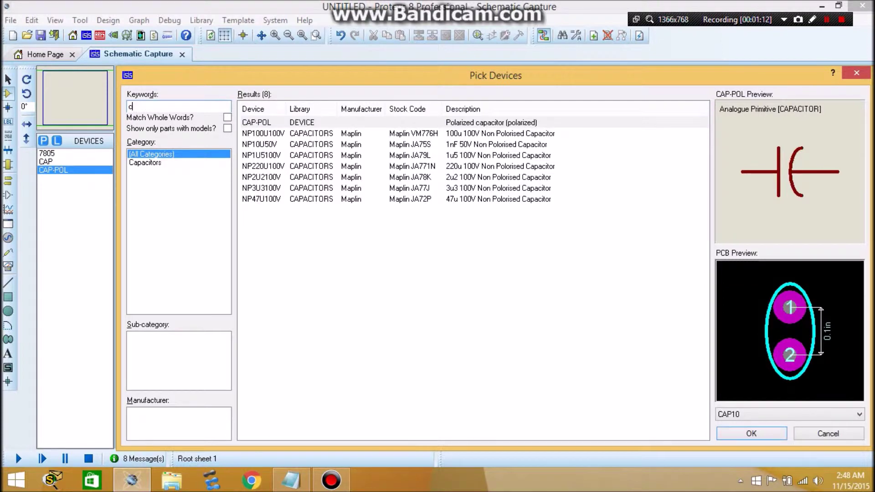
key("BackSpace")
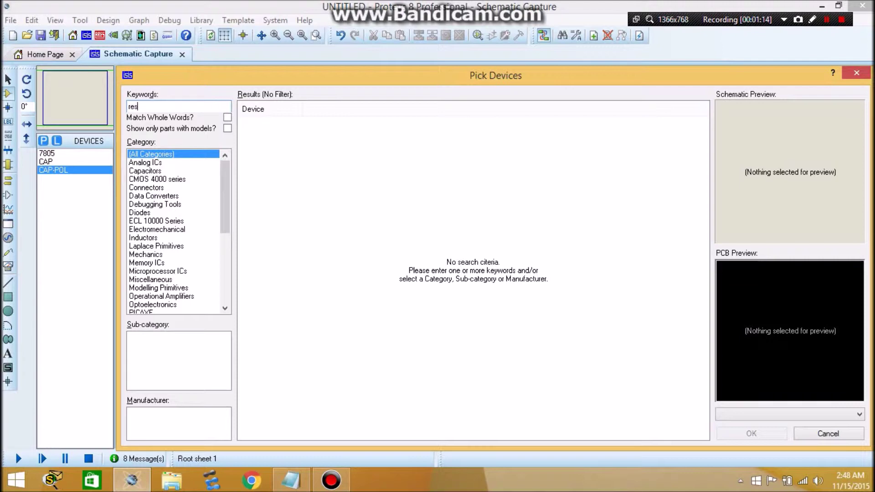
double_click(273, 122)
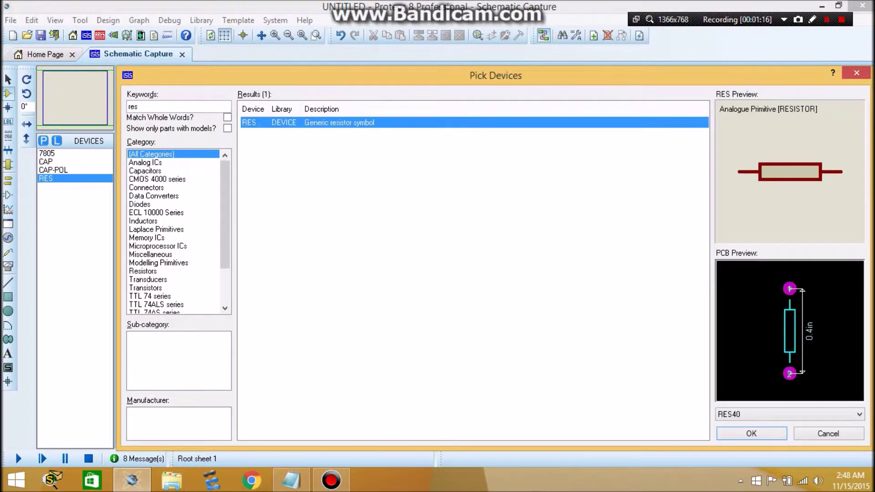
Search for "bridge", add the generic bridge rectifier BRIDGE to the device list and finish picking devices.
double_click(133, 106)
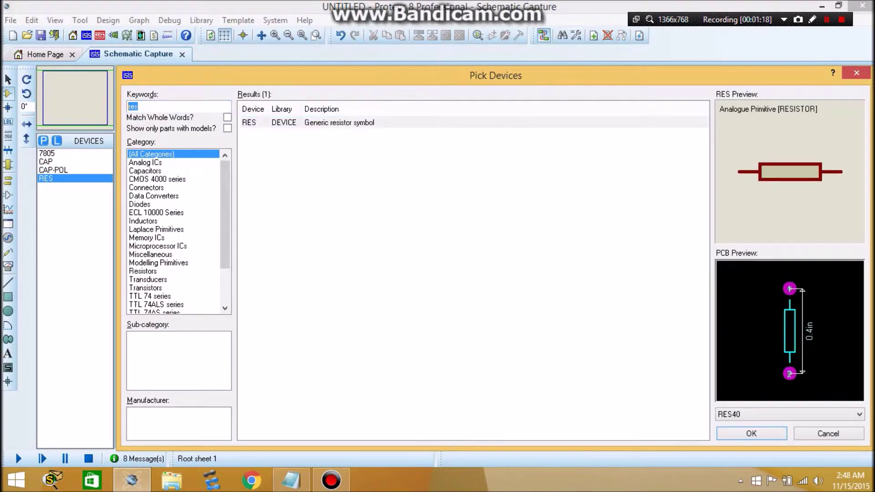
type("bridg")
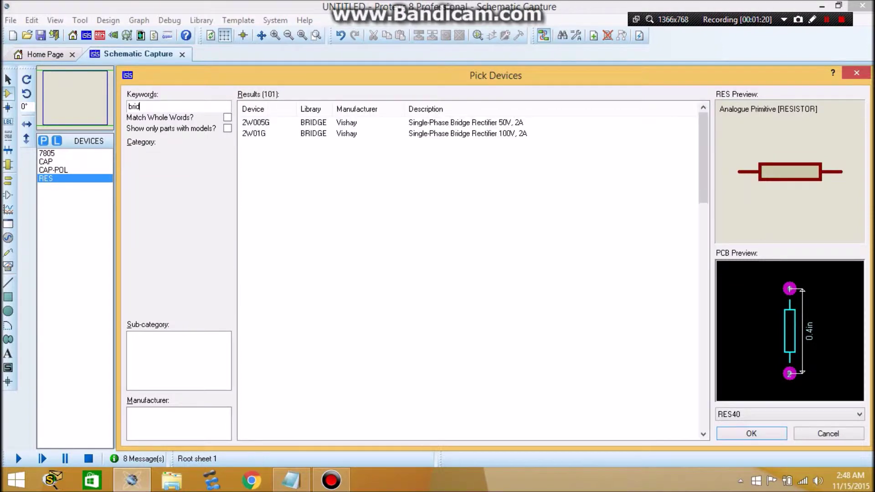
left_click(254, 264)
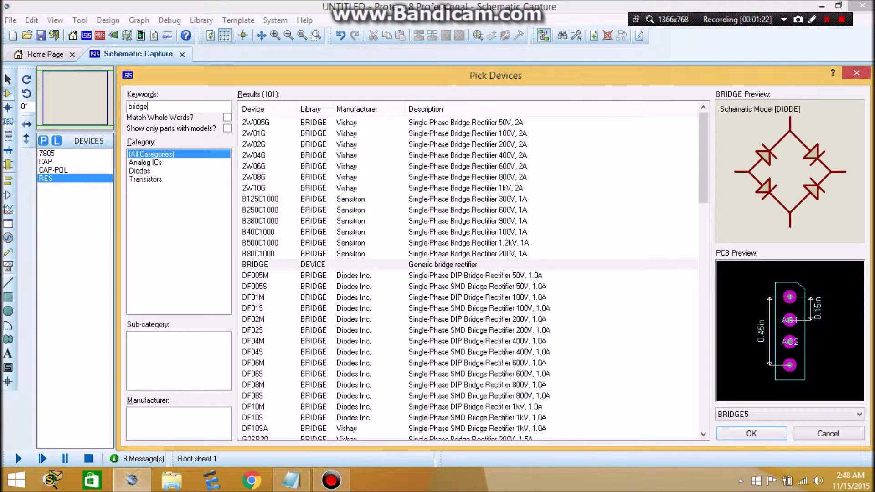
double_click(255, 264)
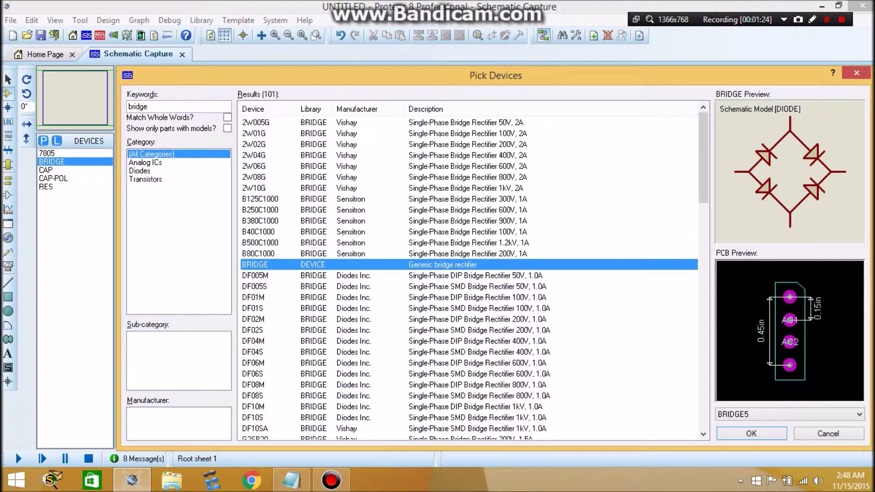
left_click(751, 434)
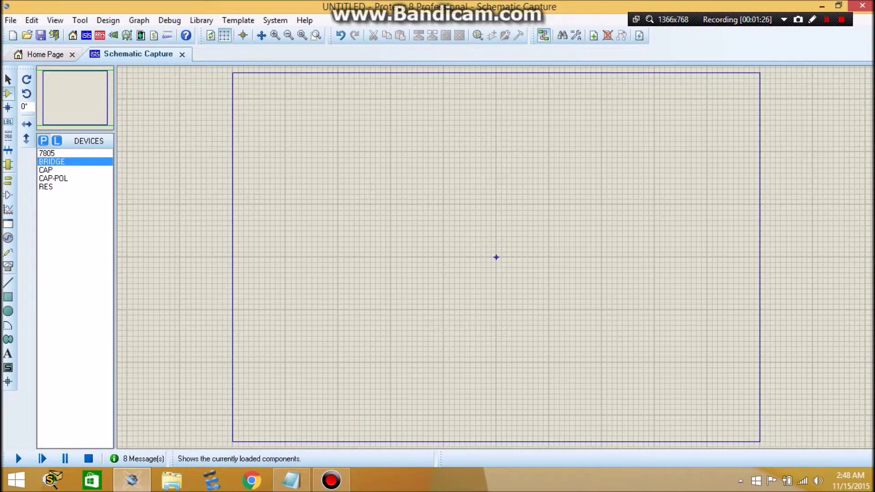
Place the 7805 regulator in the upper middle of the schematic sheet.
left_click(52, 154)
left_click(481, 187)
left_click(464, 167)
scroll(465, 167, "up", 1)
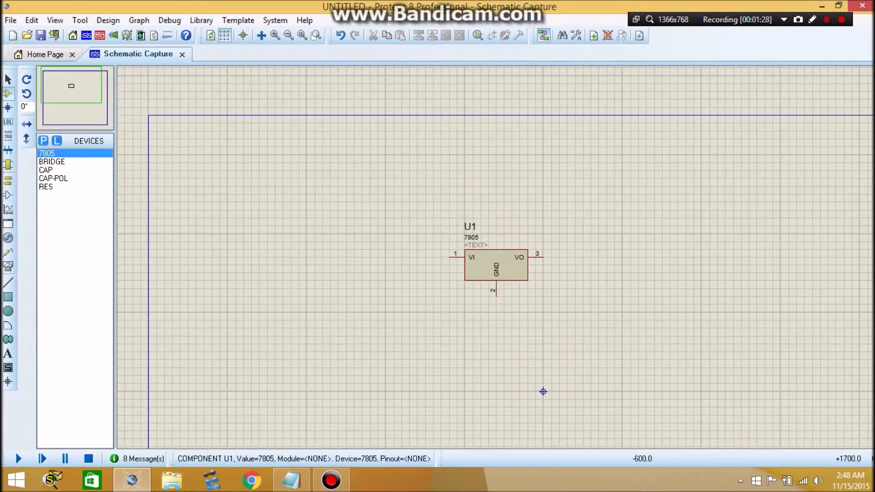
scroll(496, 257, "up", 1)
key("F5")
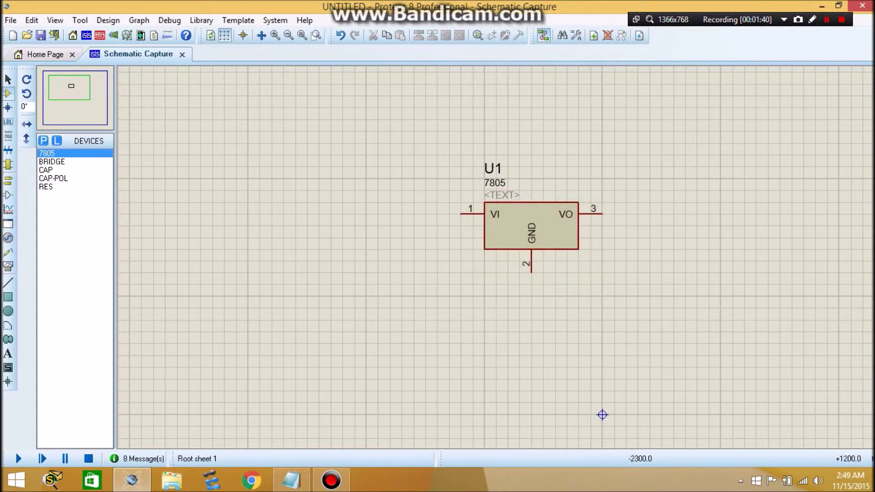
Place a CAP capacitor on the input side of the 7805, rotate it to vertical and move it near pin 1.
left_click(51, 161)
left_click(46, 169)
left_click(460, 249)
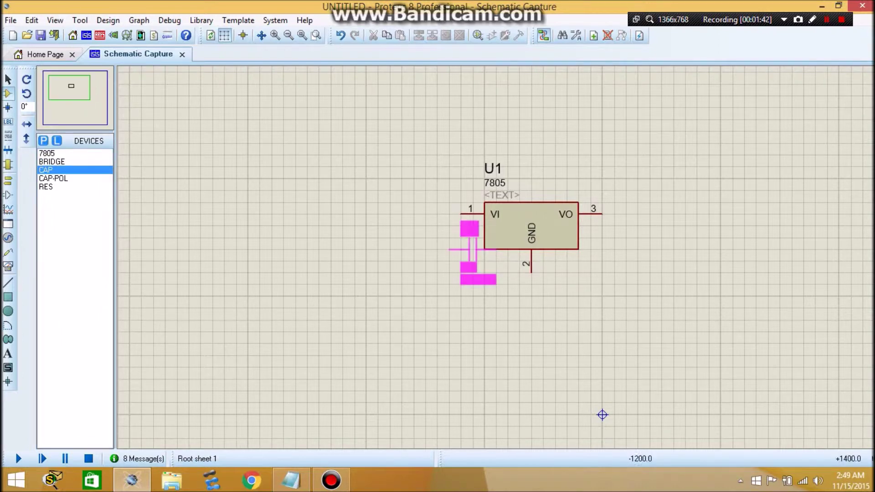
left_click(374, 236)
right_click(392, 236)
left_click(438, 171)
left_click_drag(378, 238, 413, 249)
left_click(354, 226)
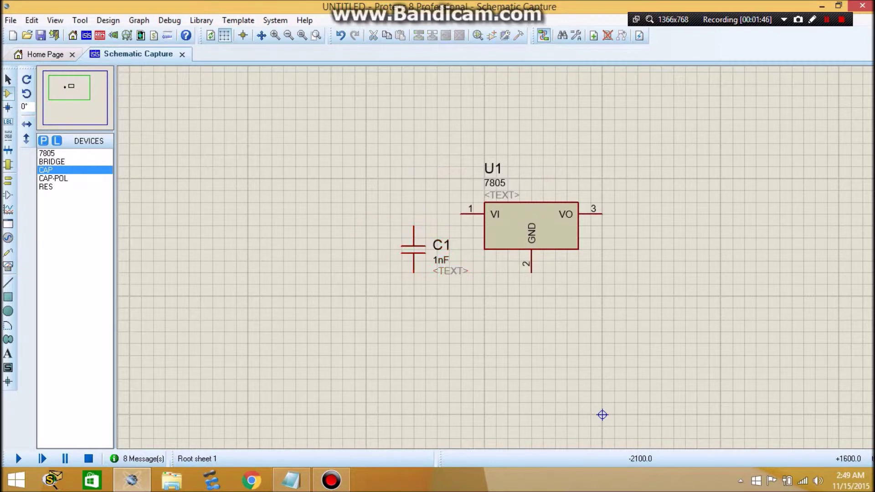
Wire capacitor C1 between the 7805's VI pin and its GND pin.
left_click(414, 226)
left_click(461, 214)
left_click(413, 272)
left_click(532, 272)
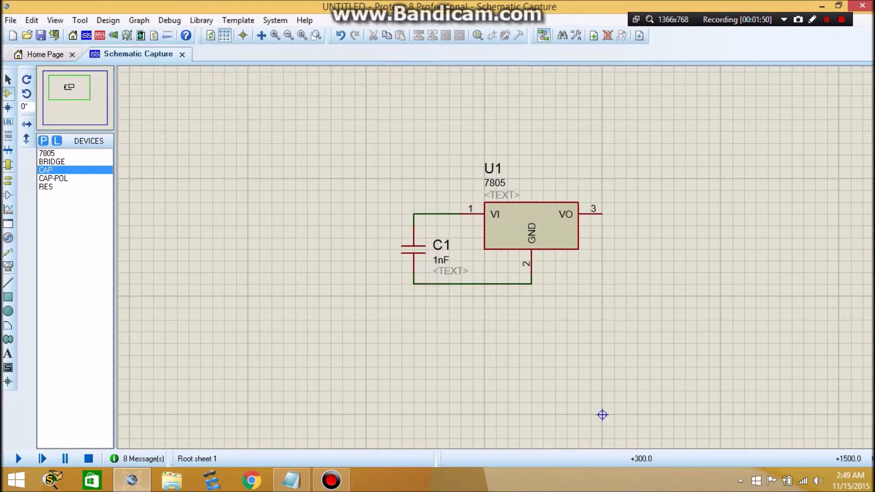
Place a second CAP capacitor on the output side of the 7805, rotate it to vertical and align it with C1.
double_click(638, 237)
right_click(647, 237)
left_click(653, 171)
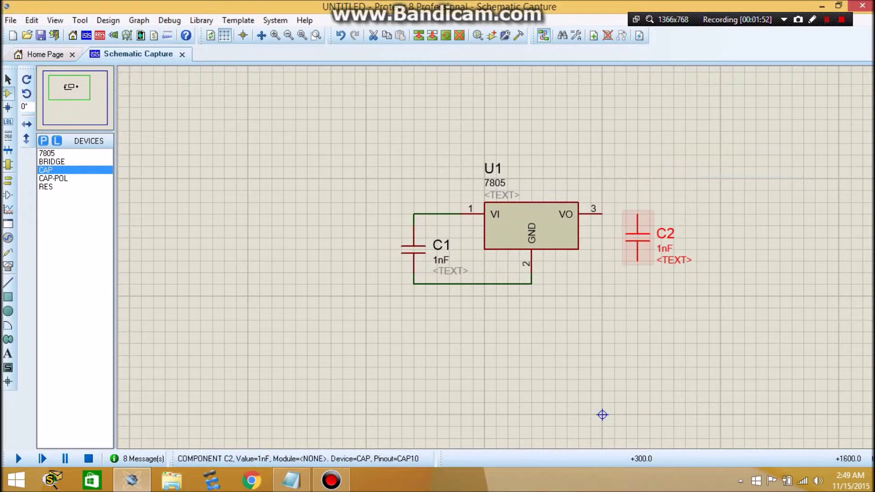
left_click_drag(638, 237, 650, 250)
left_click(603, 261)
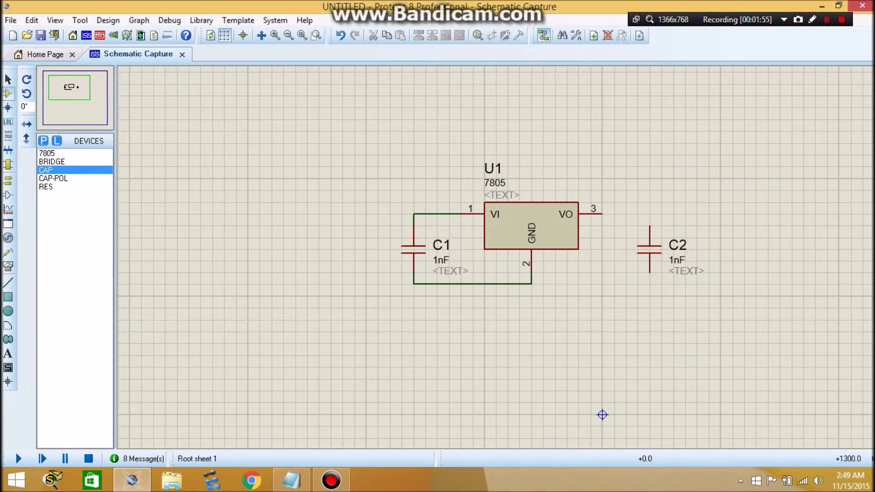
Wire capacitor C2 between the 7805's VO pin and the wire at its GND pin.
left_click(649, 226)
left_click(602, 214)
left_click(650, 276)
left_click(531, 283)
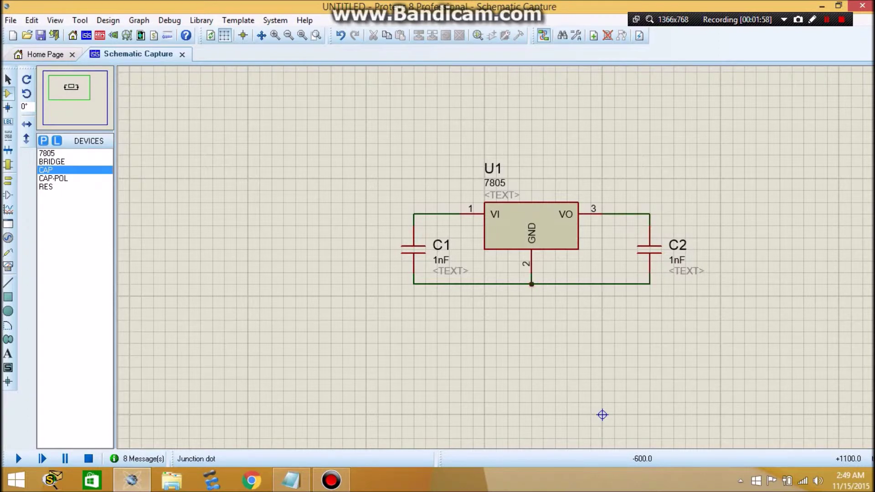
Place a GROUND terminal below the 7805 and wire it to the common junction at the GND pin.
left_click(7, 181)
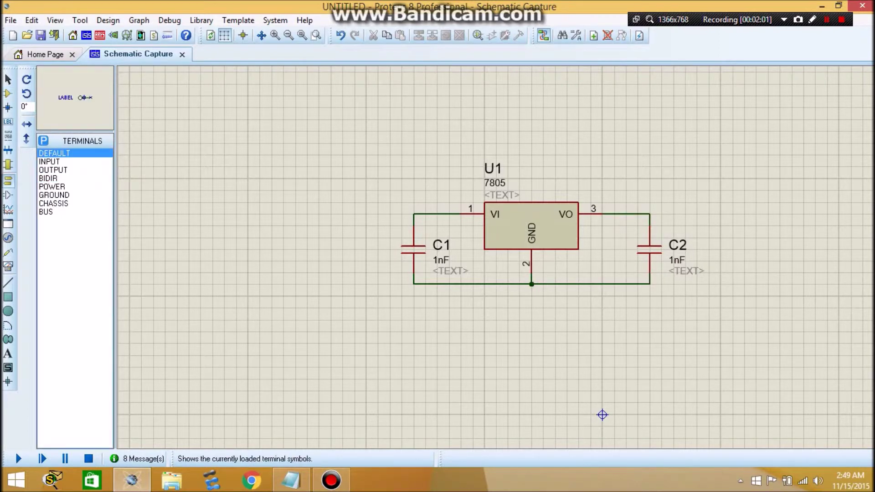
left_click(53, 195)
left_click(555, 344)
left_click(532, 320)
left_click(532, 319)
left_click(532, 285)
left_click(532, 309)
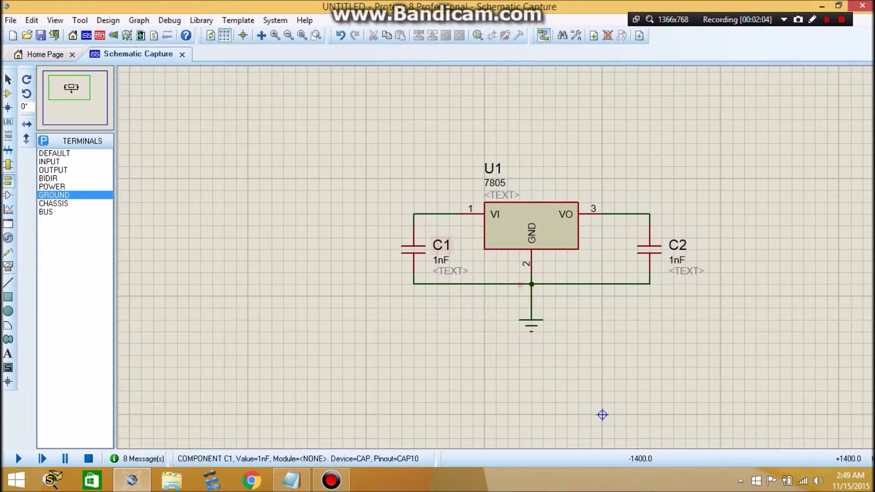
Set the capacitance of C1 to 270uF.
left_click(414, 248)
left_click(414, 248)
key("Tab")
type("27")
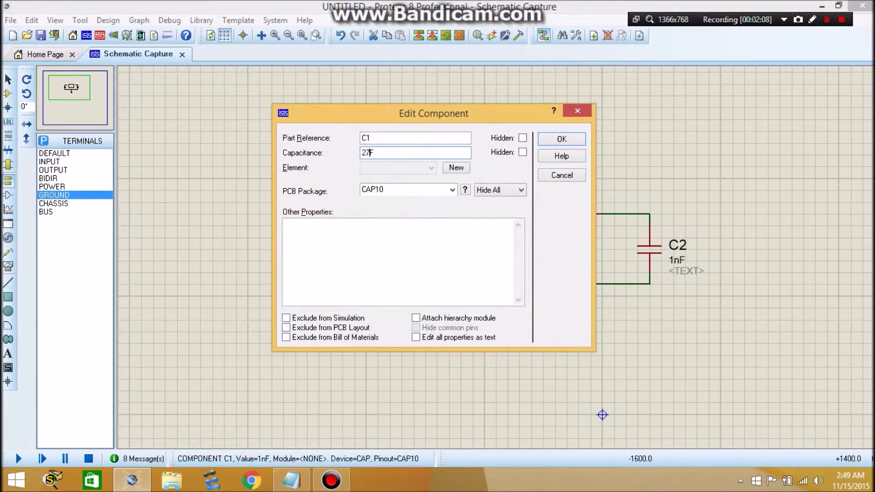
type("0u")
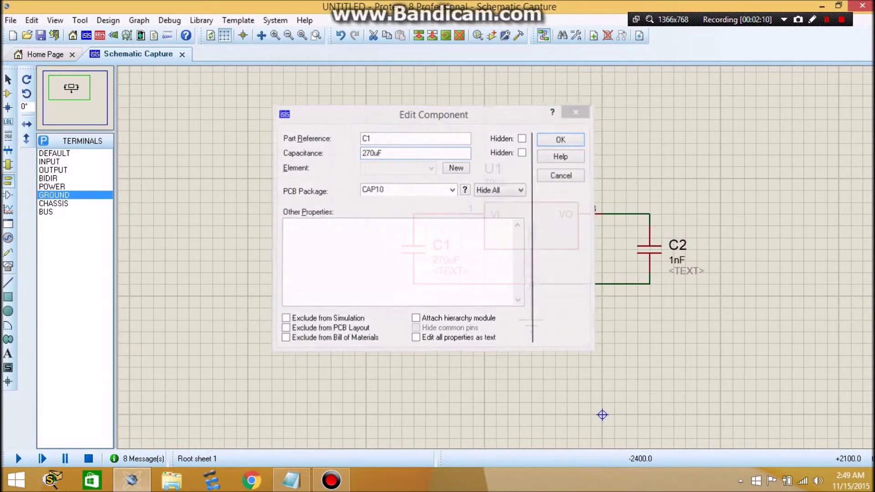
key("Return")
Set the capacitance of C2 to 20uF and deselect the component.
double_click(649, 249)
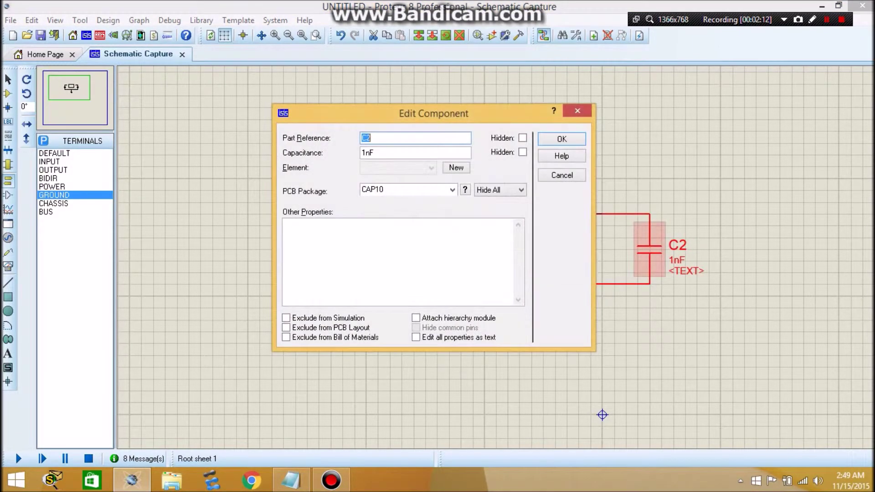
key("Tab")
type("20u")
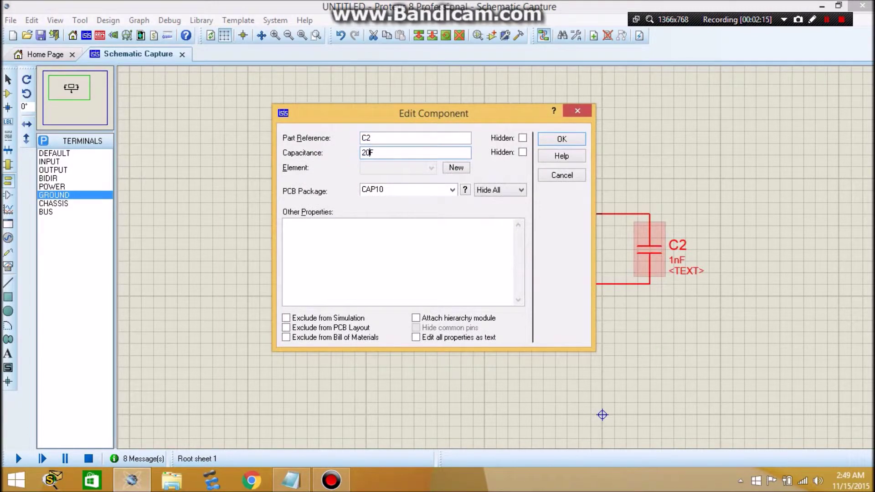
key("Return")
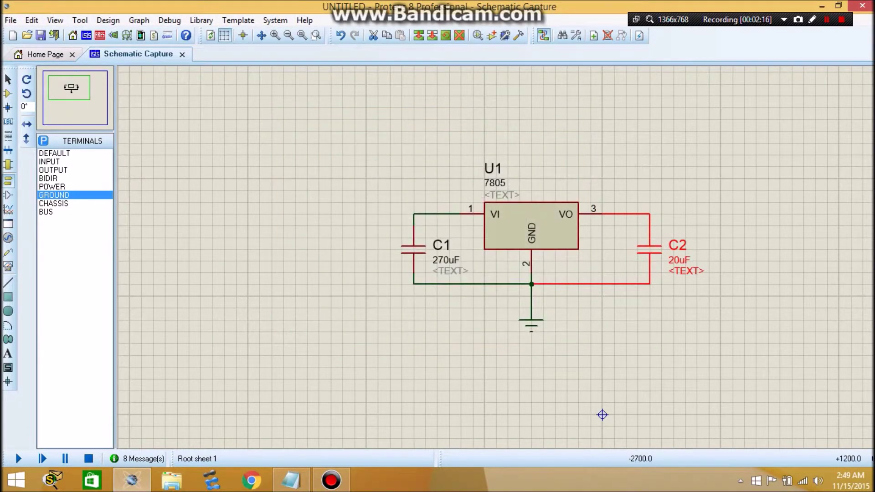
left_click(601, 415)
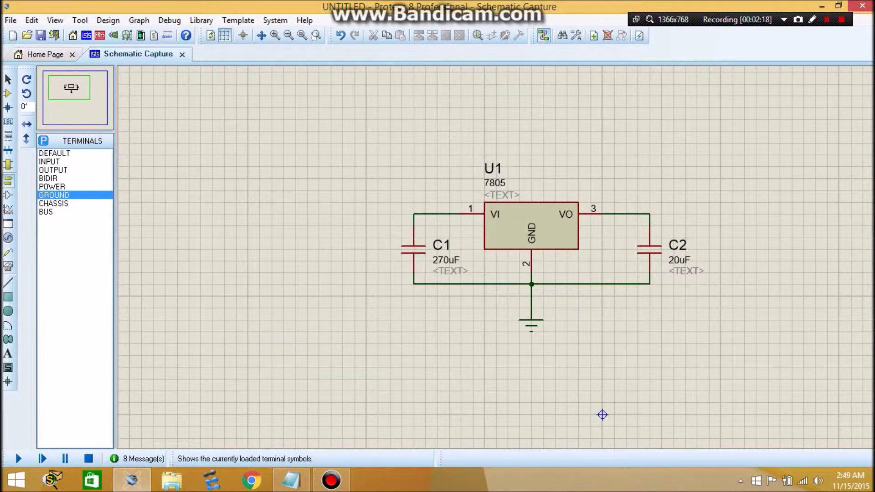
Place the BRIDGE rectifier on the sheet ahead of capacitor C1, on the regulator's input side.
left_click(8, 94)
left_click(52, 161)
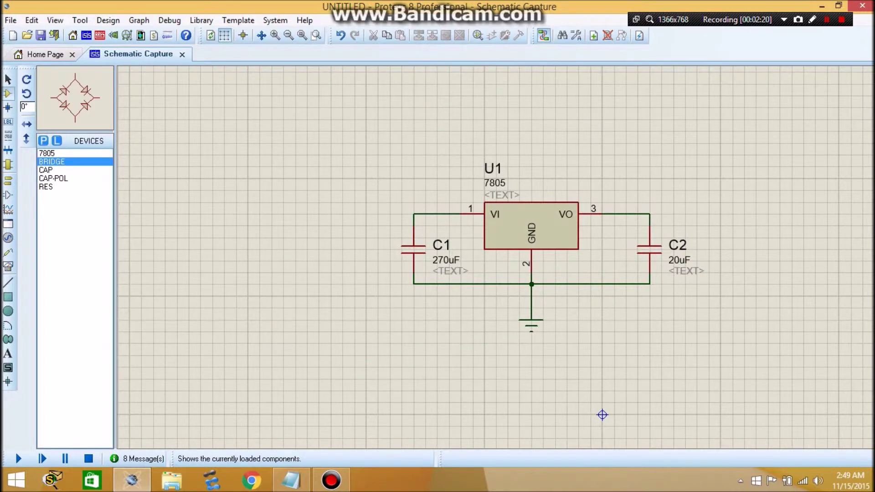
left_click(272, 249)
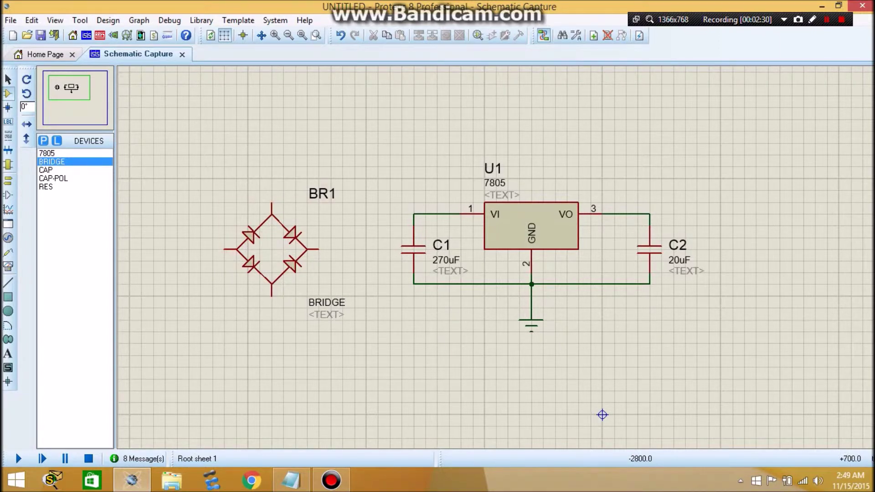
Draw open-ended wire stubs from the bridge rectifier's two AC input pins.
left_click(271, 202)
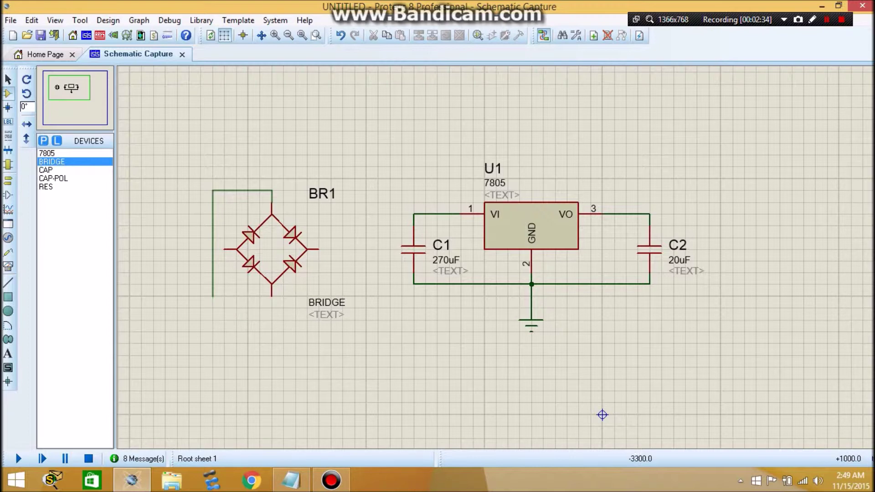
double_click(212, 296)
left_click(272, 296)
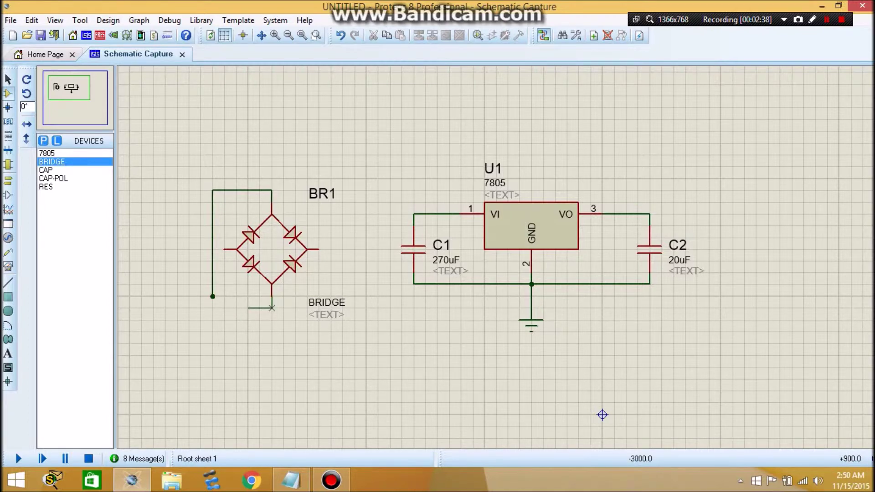
double_click(247, 307)
Wire the bridge's positive output to C1's upper node and its negative output to the common line below C1.
left_click(318, 249)
left_click(414, 214)
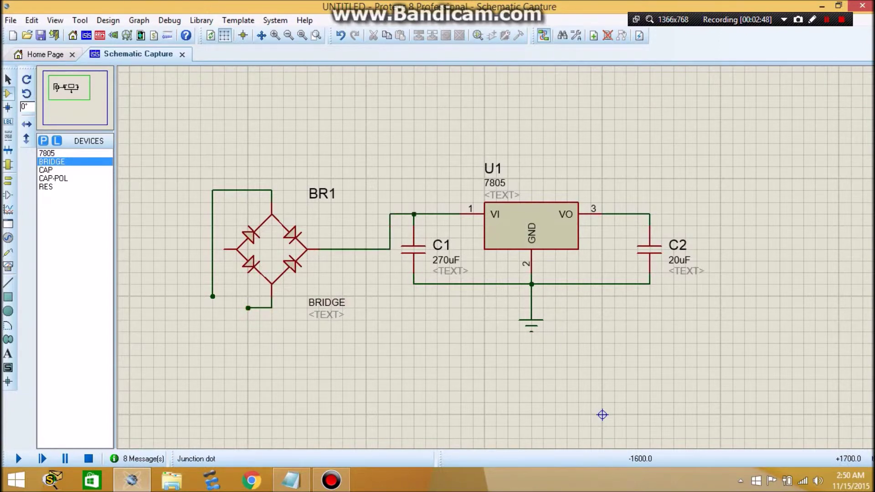
left_click(224, 249)
left_click(413, 284)
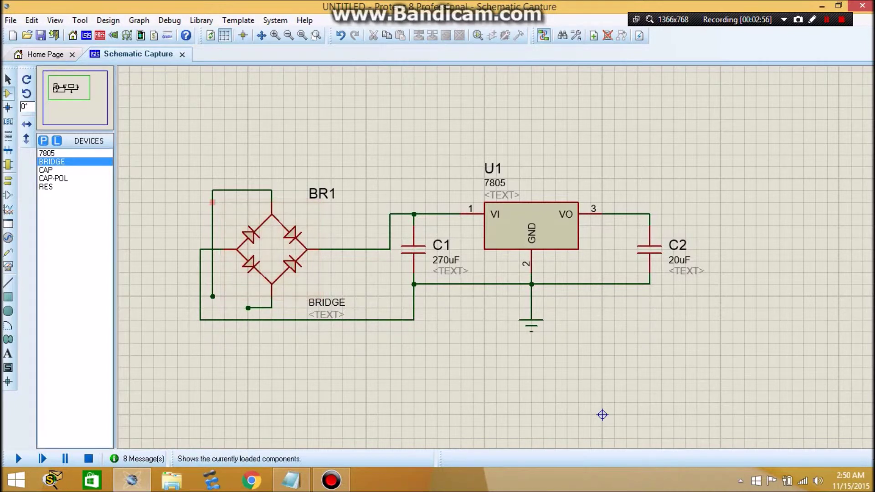
Remove the open-ended wire stubs from the bridge's AC input pins.
left_click(7, 237)
left_click(46, 162)
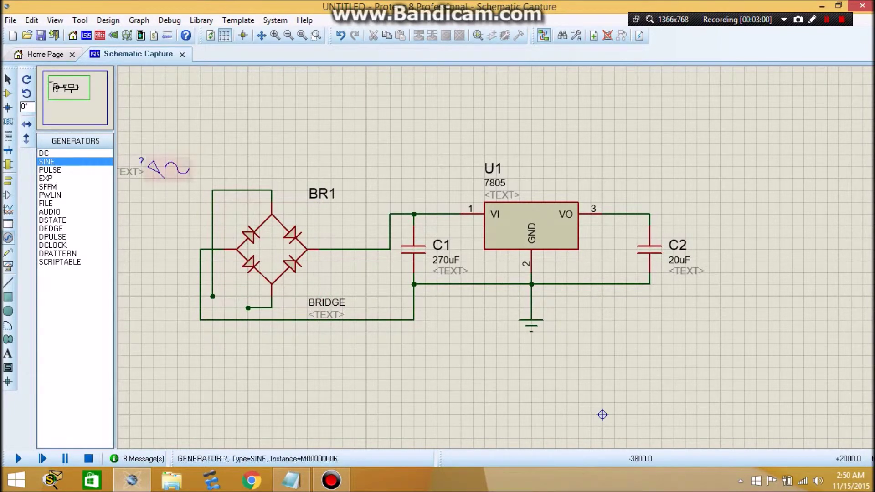
right_click(212, 227)
right_click(212, 227)
key("ctrl+z")
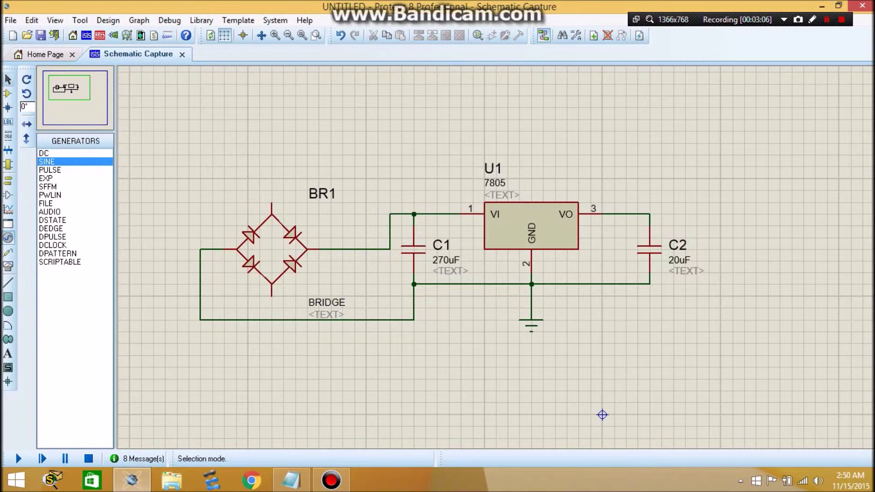
Search the parts library for "sine source" and add the VSINE AC voltage source to the device list.
key("p")
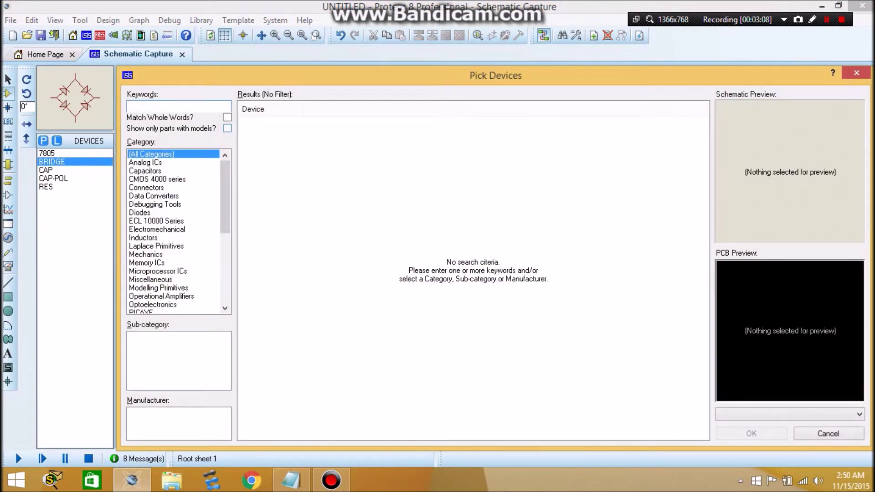
type("sine source")
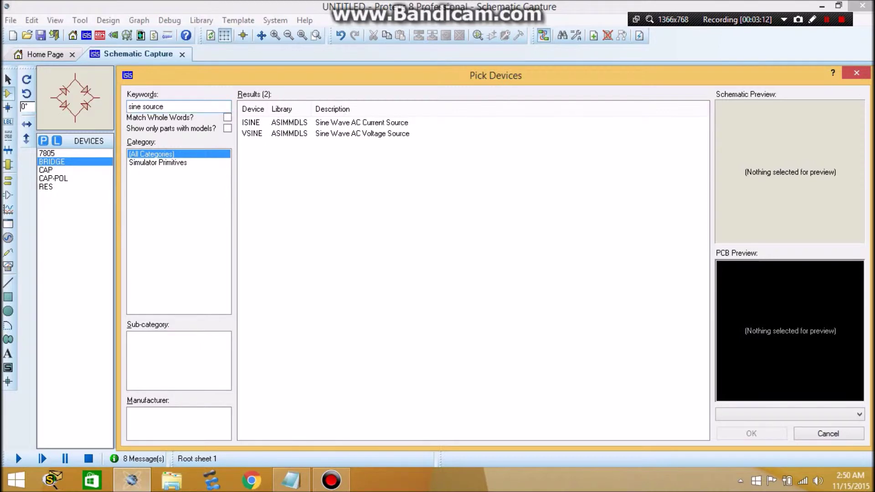
double_click(362, 133)
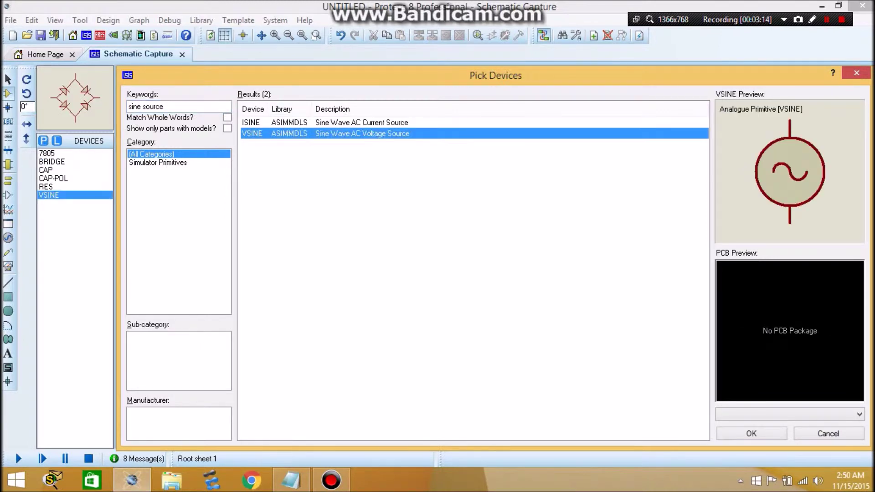
left_click(751, 433)
Place the VSINE source ahead of the bridge and wire its two terminals to the bridge's AC input pins.
left_click(200, 225)
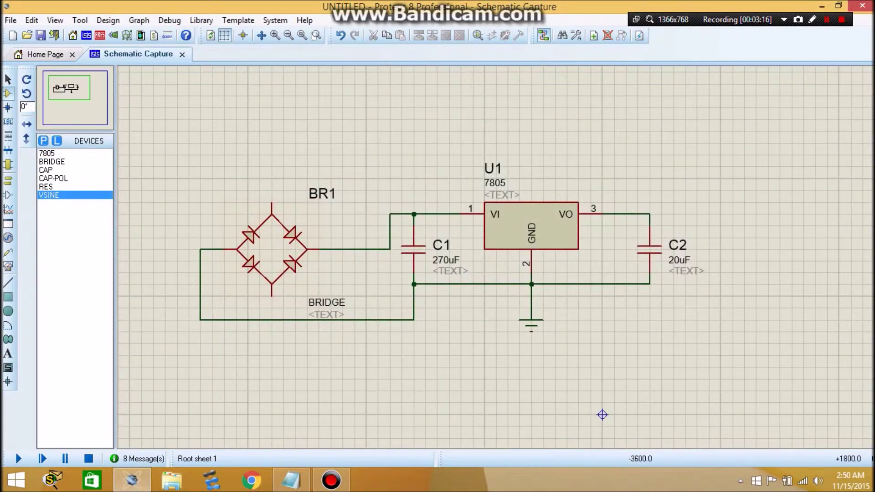
left_click(200, 225)
left_click_drag(200, 226, 164, 237)
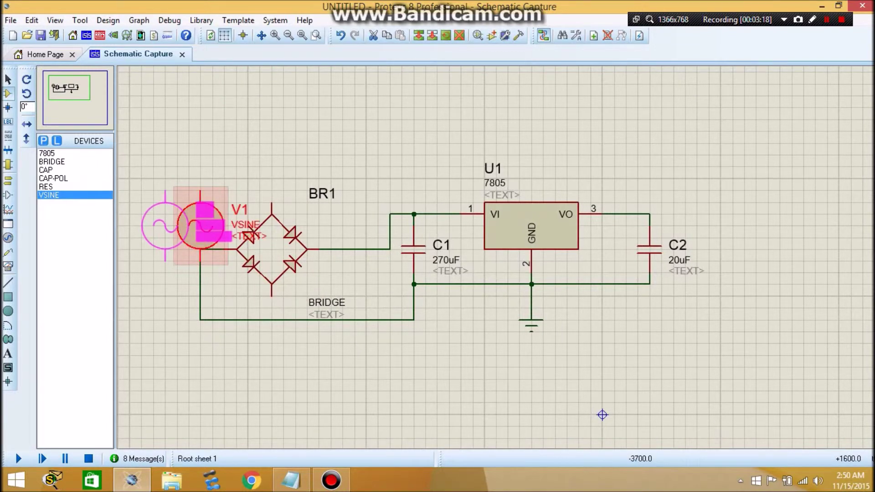
left_click(165, 202)
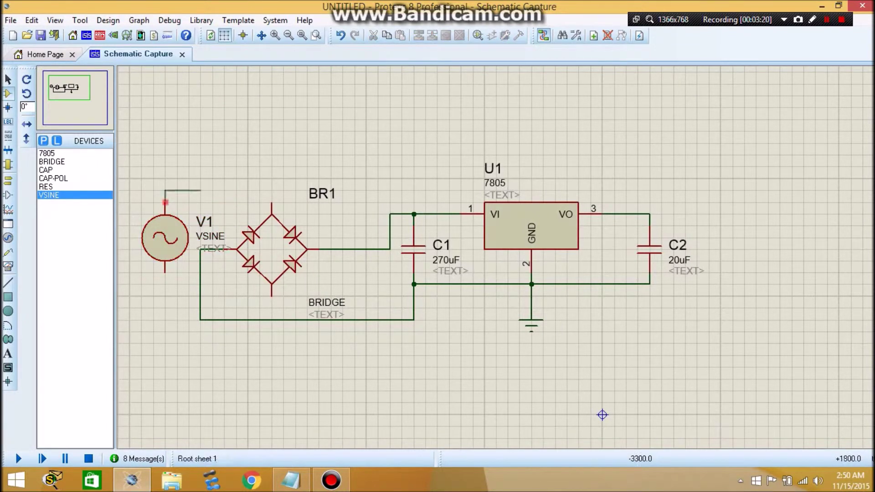
left_click(272, 203)
left_click(165, 273)
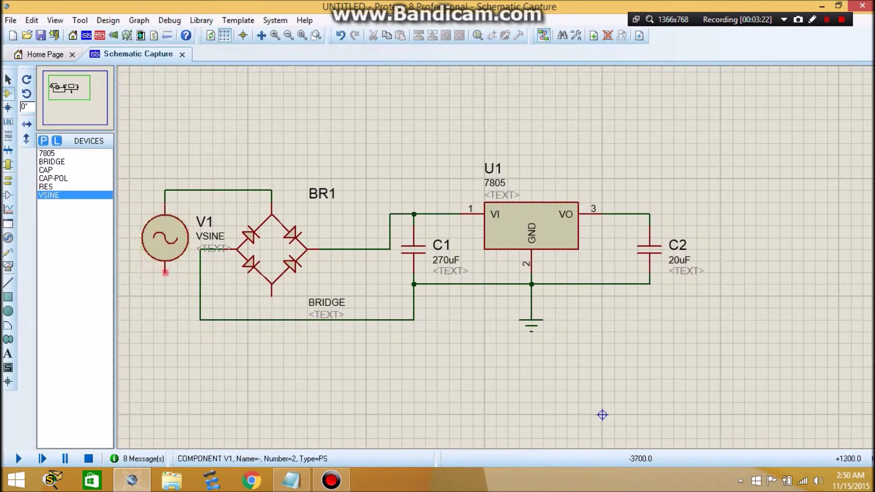
left_click(272, 297)
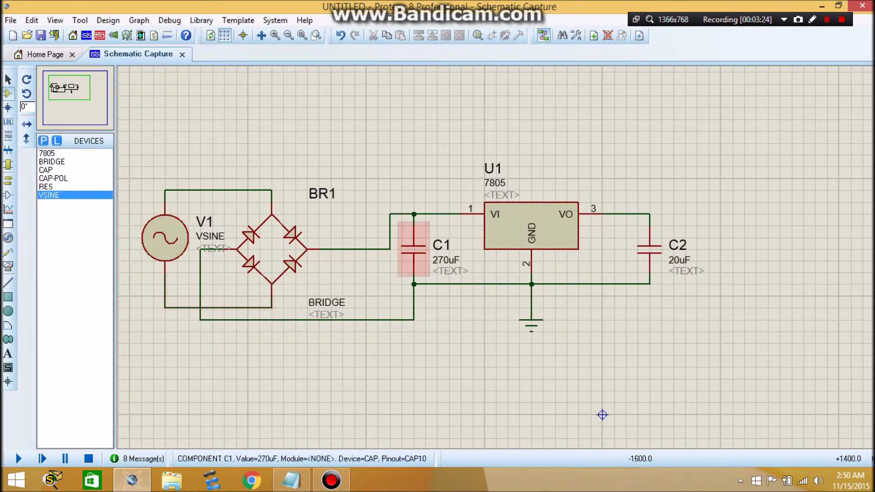
Delete the bridge's positive output wire and place a CAP-POL capacitor, rotated upright, between the bridge and C1.
right_click(389, 241)
left_click(414, 280)
left_click(8, 181)
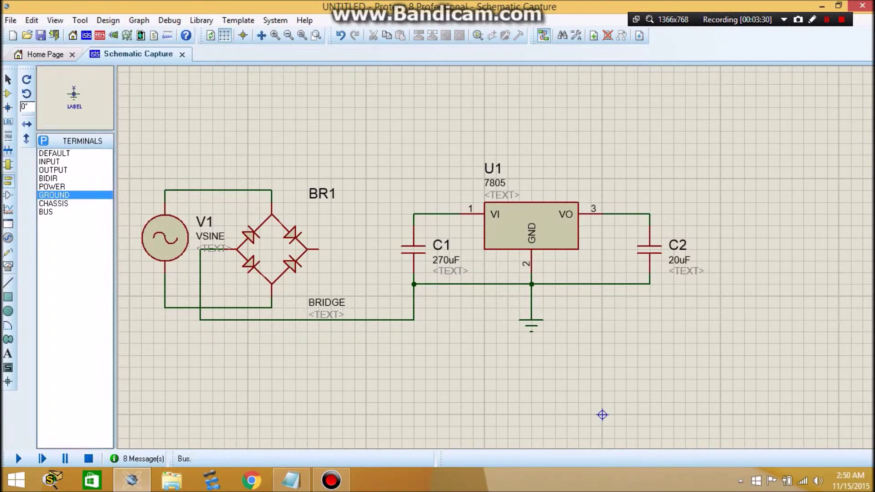
left_click(8, 94)
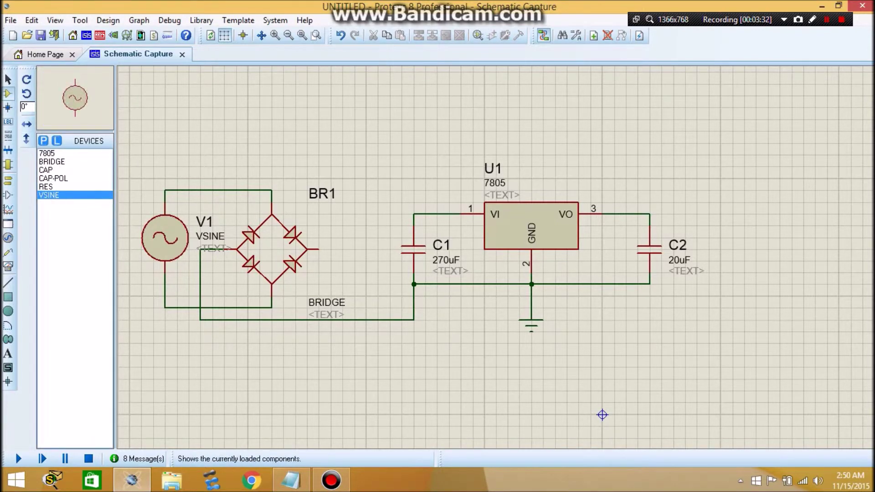
left_click(53, 179)
double_click(366, 249)
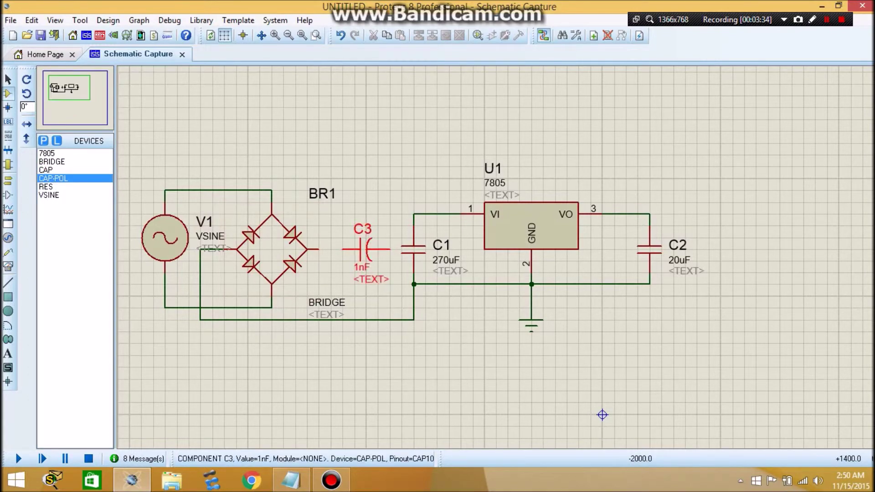
right_click(378, 250)
left_click(410, 172)
Wire the polarised capacitor C3 in parallel with C1, between the regulator input line and the common line.
left_click(366, 226)
left_click(414, 214)
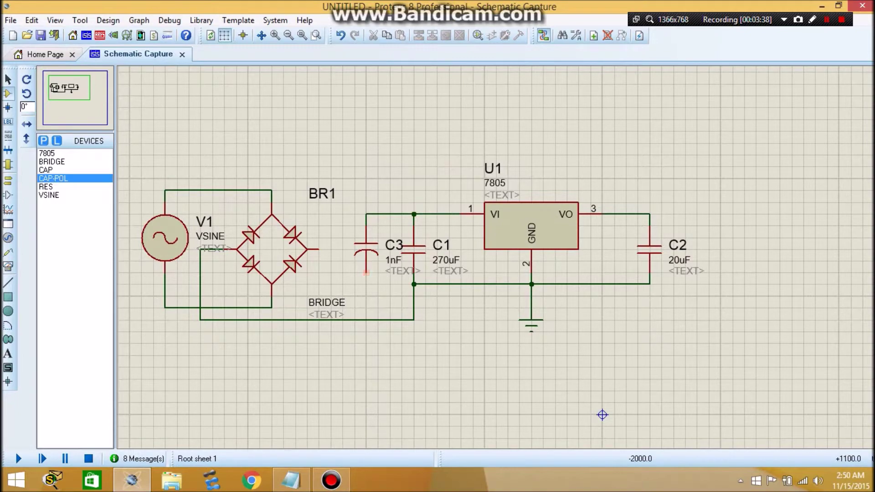
left_click(366, 273)
left_click(413, 284)
Set the capacitance of C3 to 2200uF and wire the bridge's positive output to C3's upper node.
double_click(365, 249)
key("Tab")
type("22")
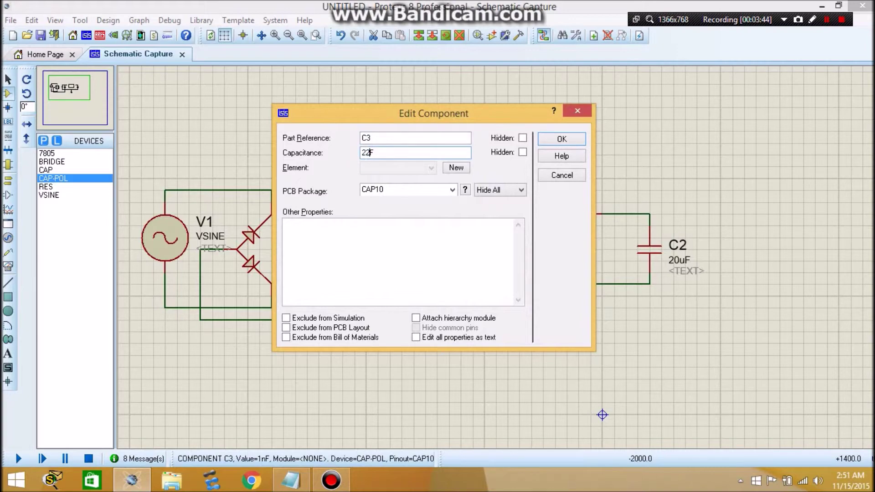
type("00uF")
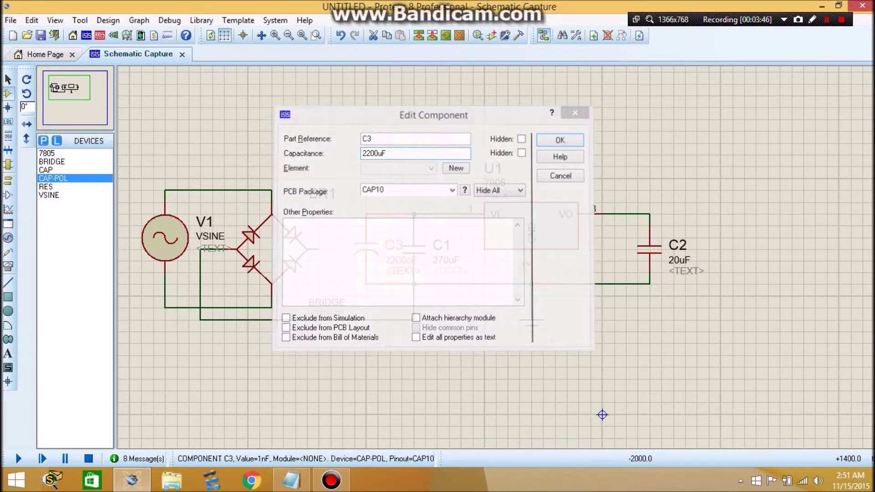
key("Return")
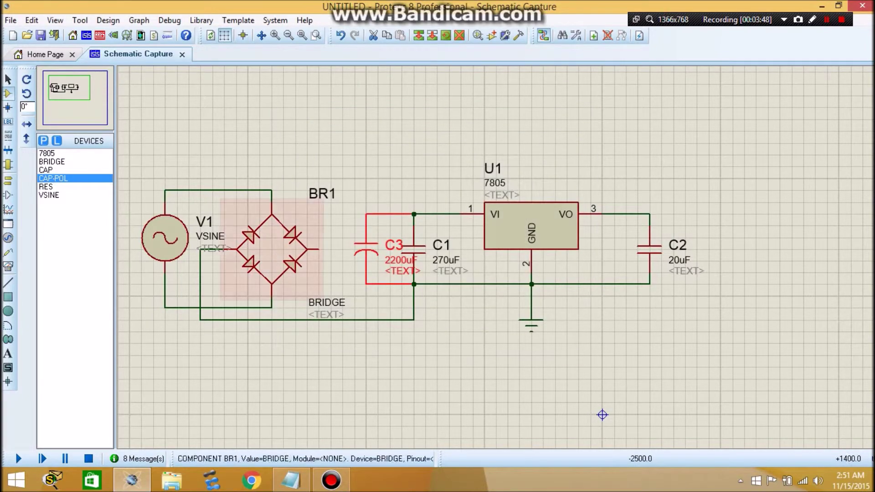
left_click(319, 249)
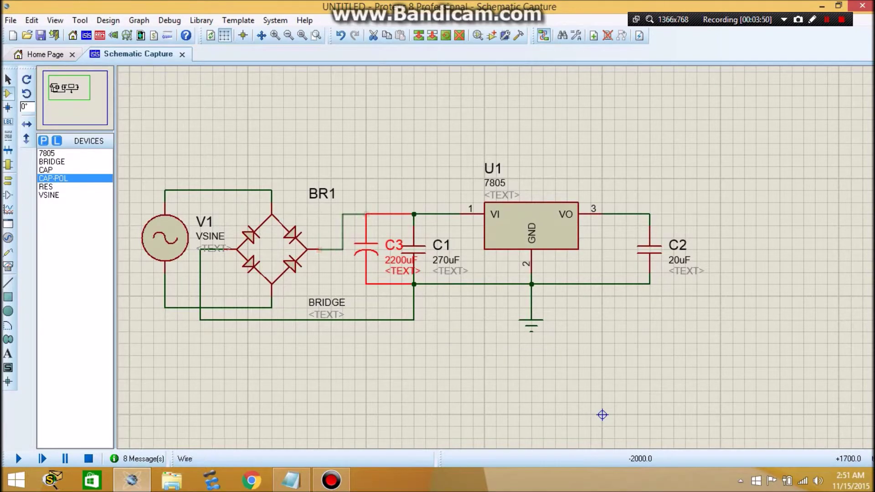
left_click(366, 214)
double_click(165, 238)
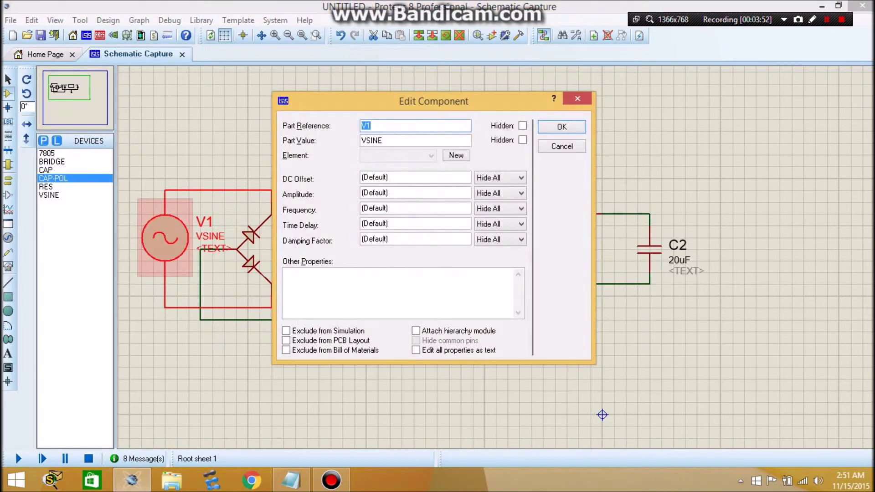
left_click(375, 177)
type("10")
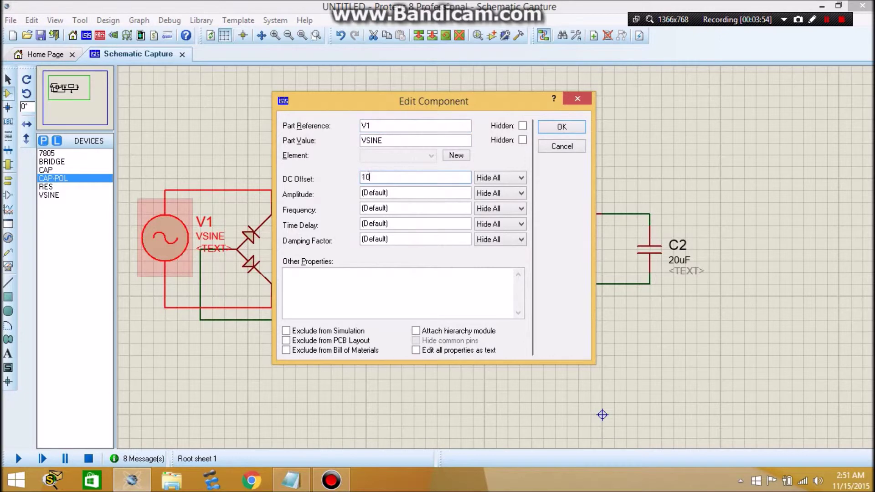
key("BackSpace")
key("BackSpace")
key("ctrl+z")
key("BackSpace")
type("[Defaul")
key("Tab")
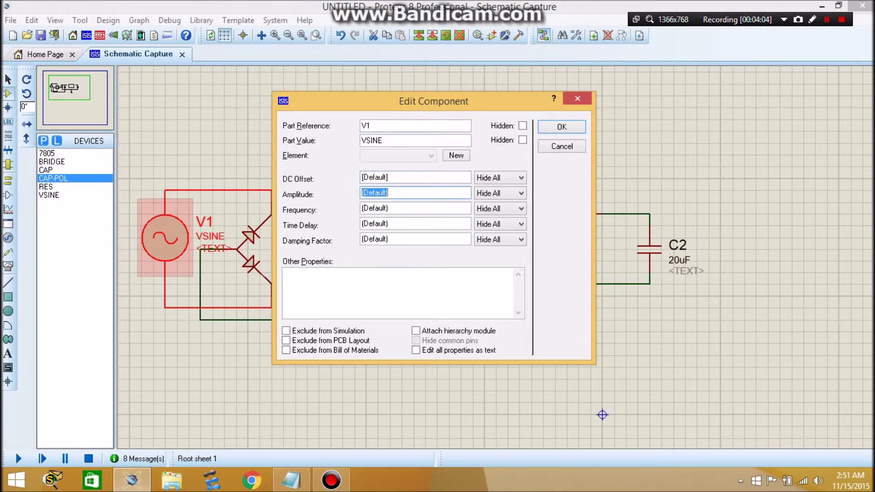
type("10")
key("Tab")
type("5")
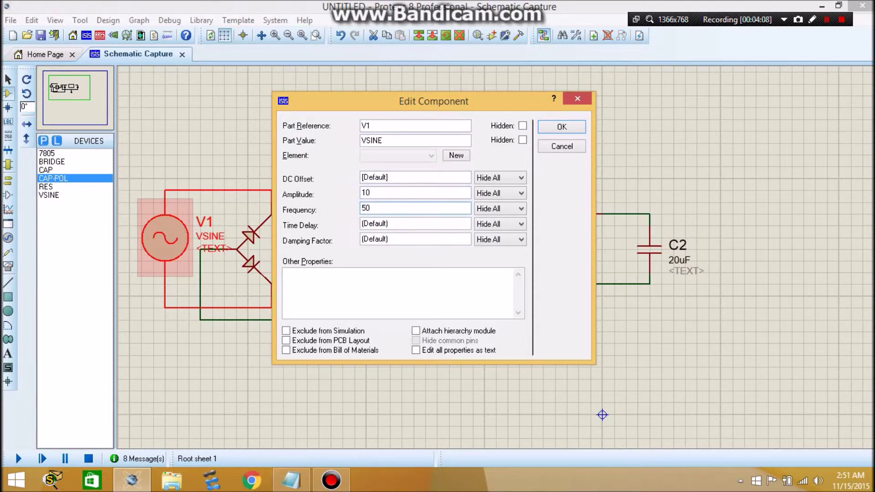
key("Return")
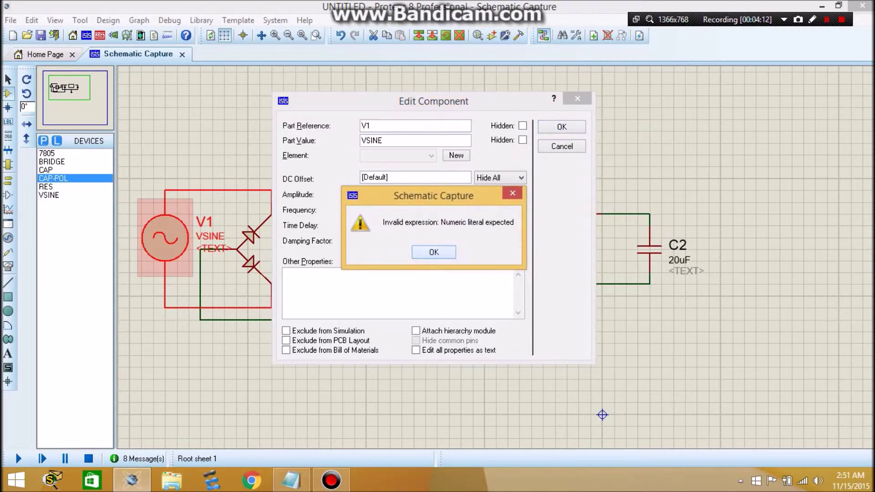
key("Return")
left_click(561, 146)
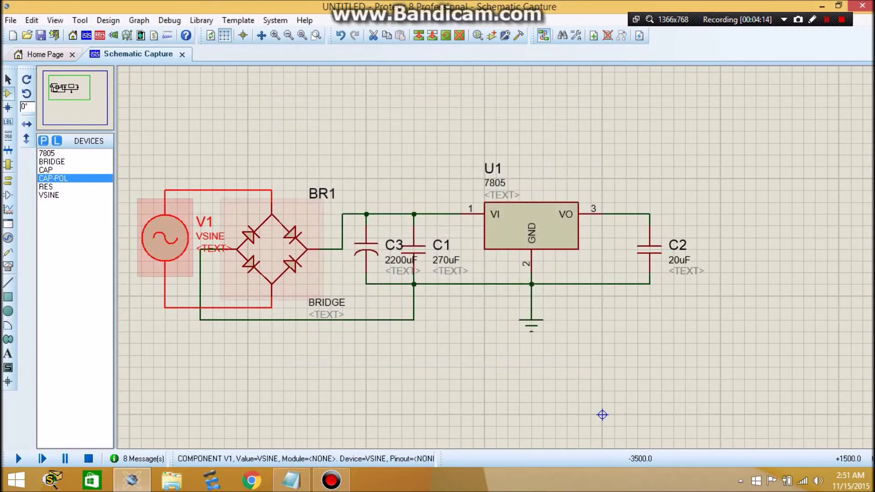
Set the amplitude of the sine source V1 to 10 and its frequency to 50.
double_click(165, 238)
double_click(375, 193)
type("10")
key("Tab")
type("50")
key("Return")
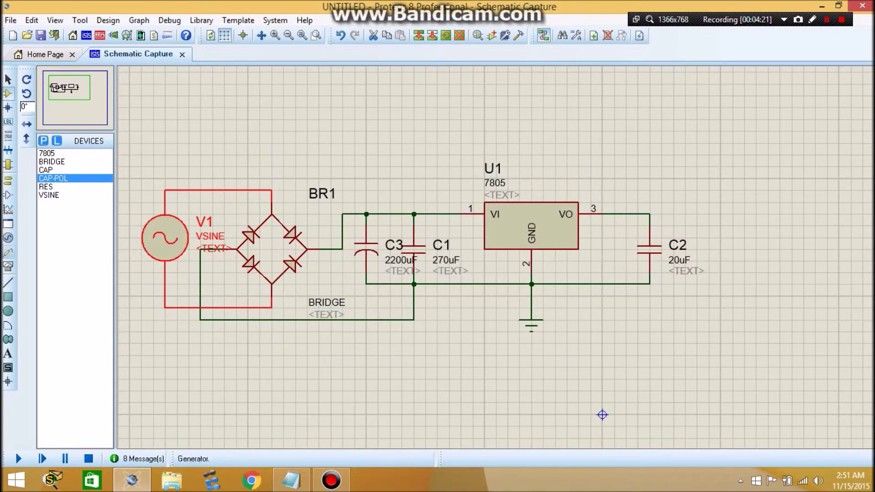
Place a DC VOLTMETER beyond C2 and wire it across C2 at the regulator's output.
left_click(8, 266)
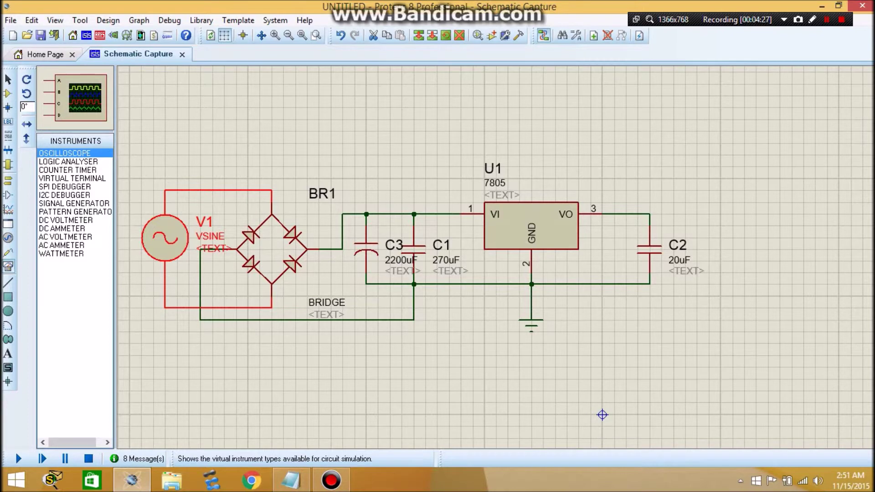
left_click(66, 220)
left_click(779, 238)
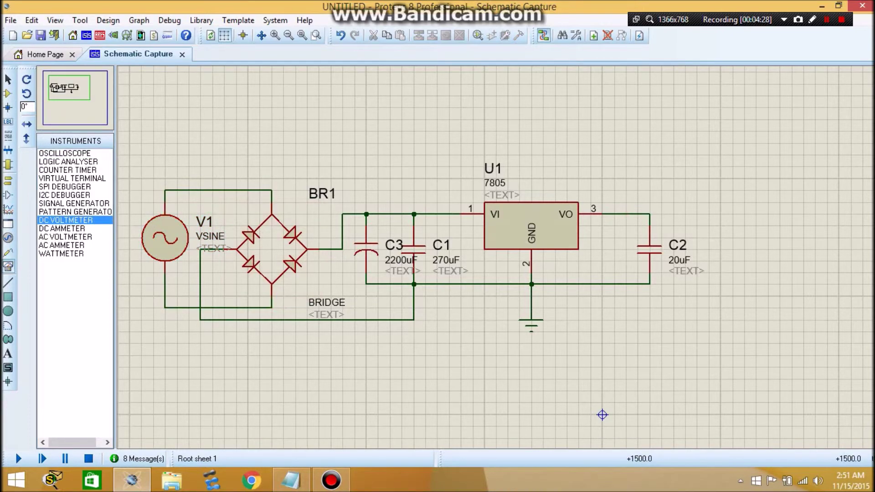
left_click(779, 237)
left_click(779, 205)
left_click(650, 214)
left_click(779, 272)
left_click(649, 283)
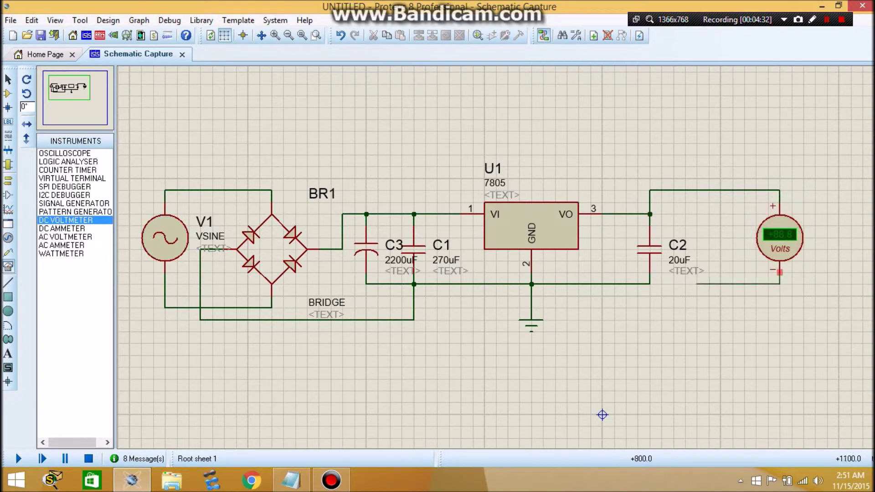
Set the capacitance of C2 to 270uF.
double_click(650, 249)
left_click(366, 153)
type("70uF")
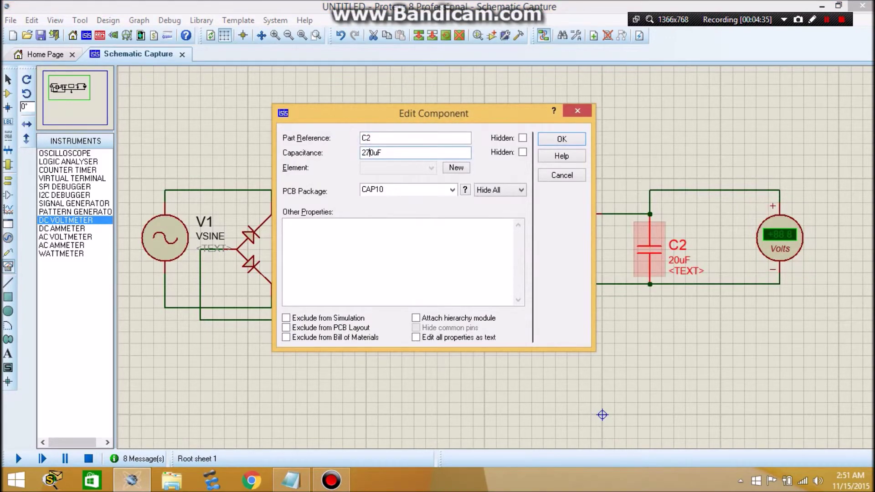
key("Return")
Run the simulation, close the Simulation Errors log and return to the component list in the schematic.
key("F12")
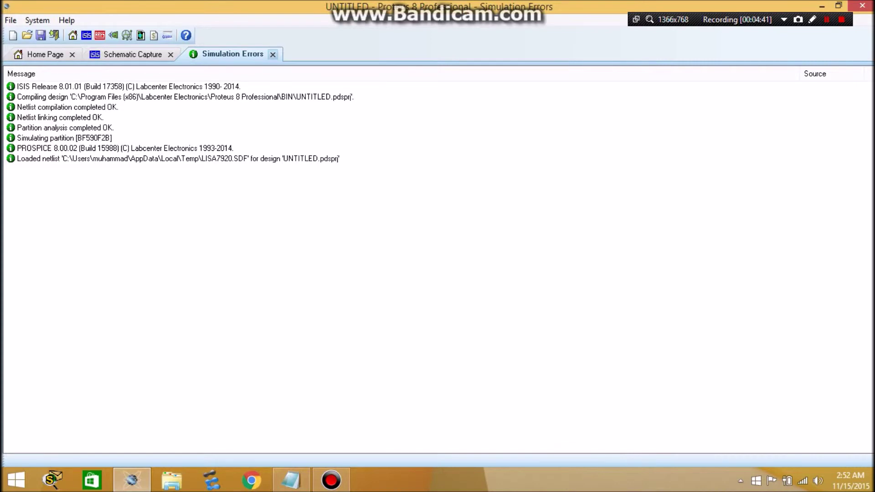
left_click(273, 55)
left_click(7, 94)
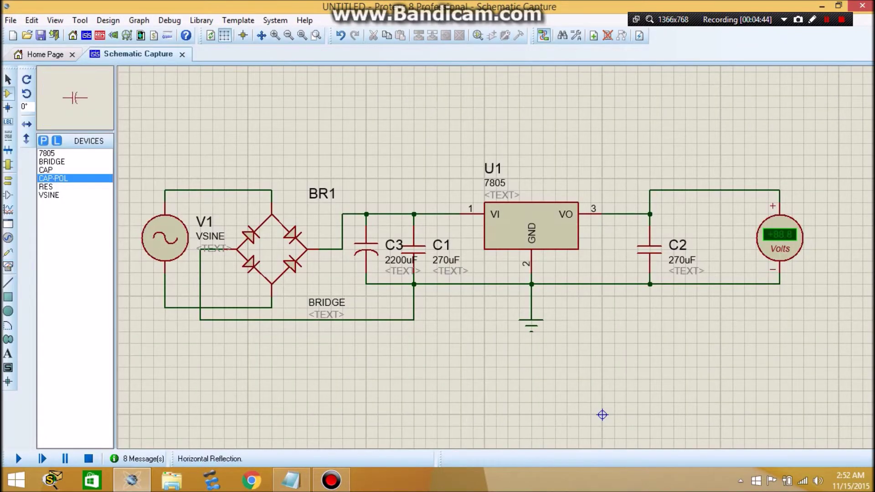
Place a RES resistor, rotate it clockwise to vertical and position it between C2 and the voltmeter.
left_click(45, 187)
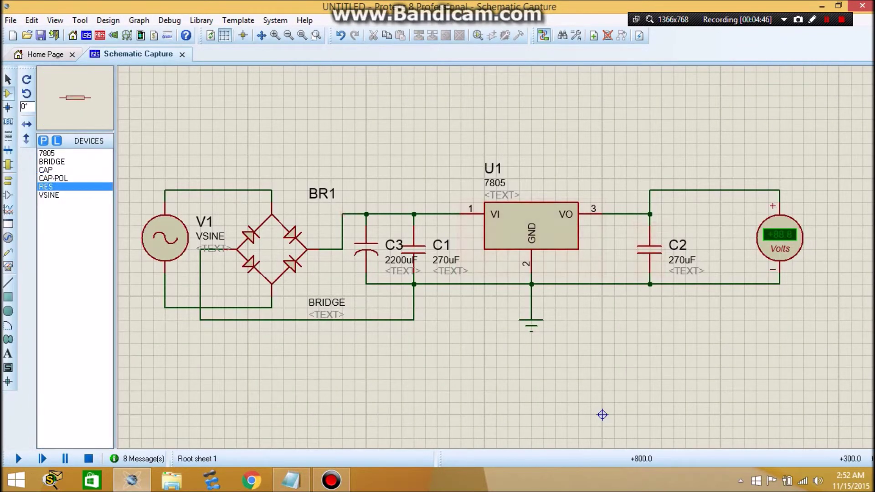
double_click(697, 379)
right_click(711, 379)
left_click(760, 171)
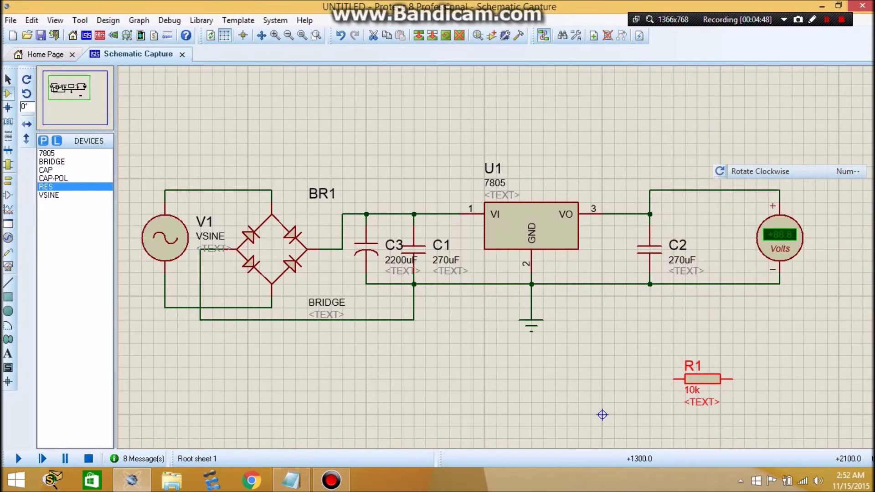
left_click_drag(697, 381, 720, 231)
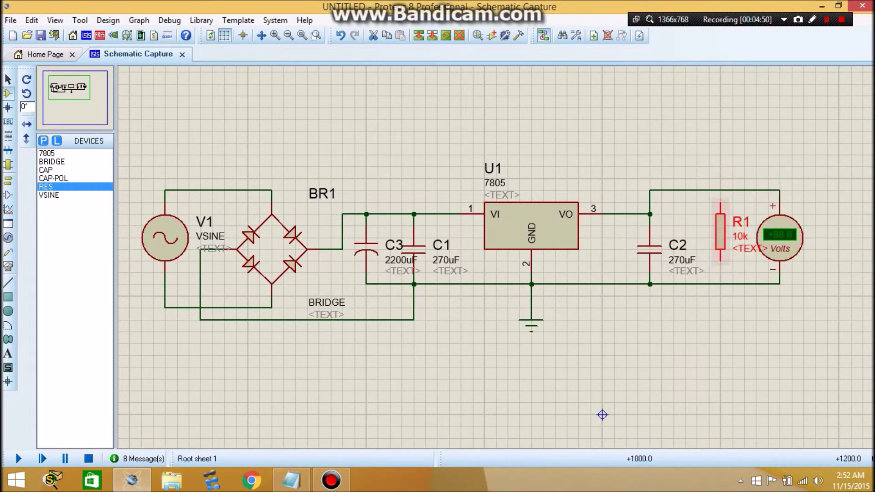
left_click(732, 250)
Wire resistor R1 across the regulator's output, from the positive output line to the ground line.
left_click(720, 202)
left_click(721, 190)
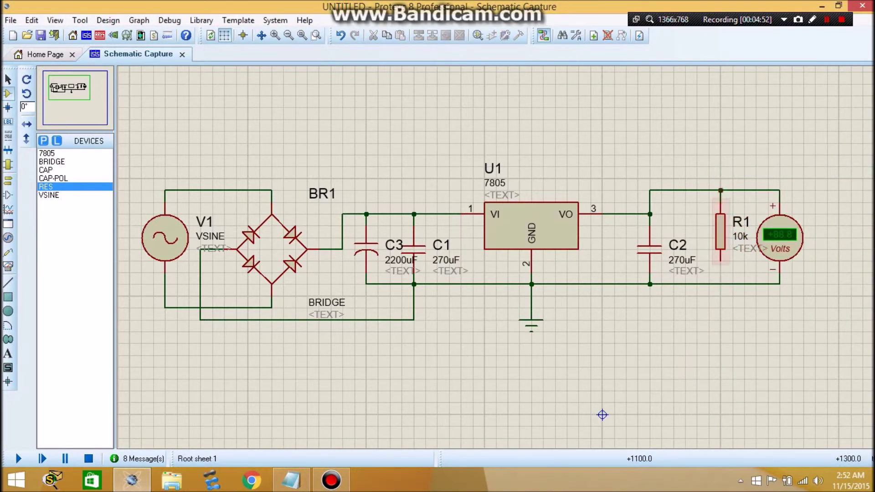
left_click(720, 262)
left_click(720, 284)
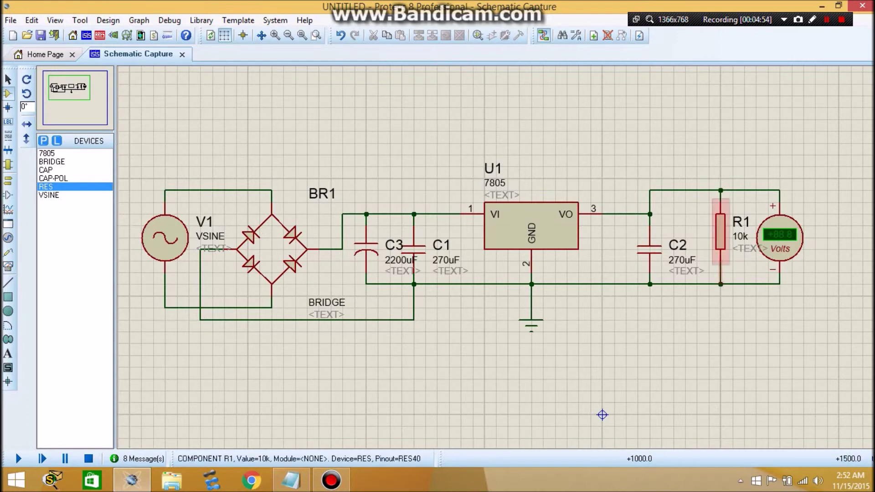
Set the resistance of R1 to 270.
double_click(721, 231)
key("Tab")
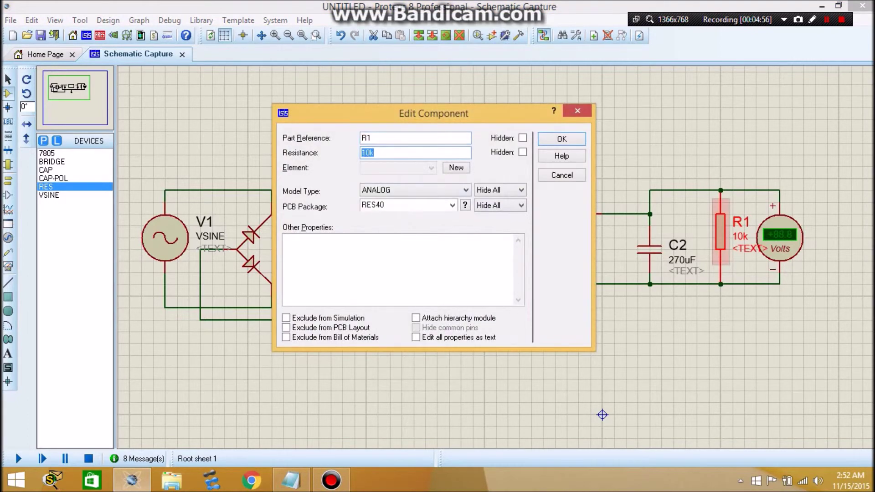
type("207")
key("Return")
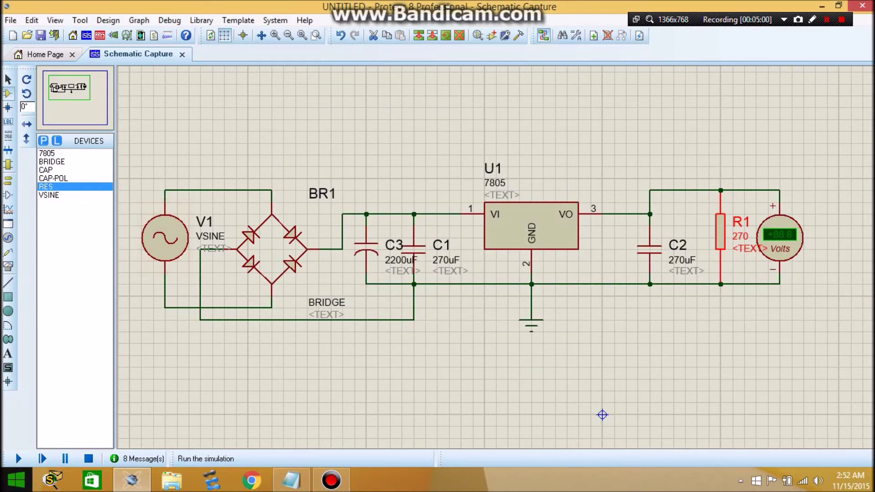
Run the simulation to check the output voltage on the voltmeter with the load connected, and stop it.
key("F12")
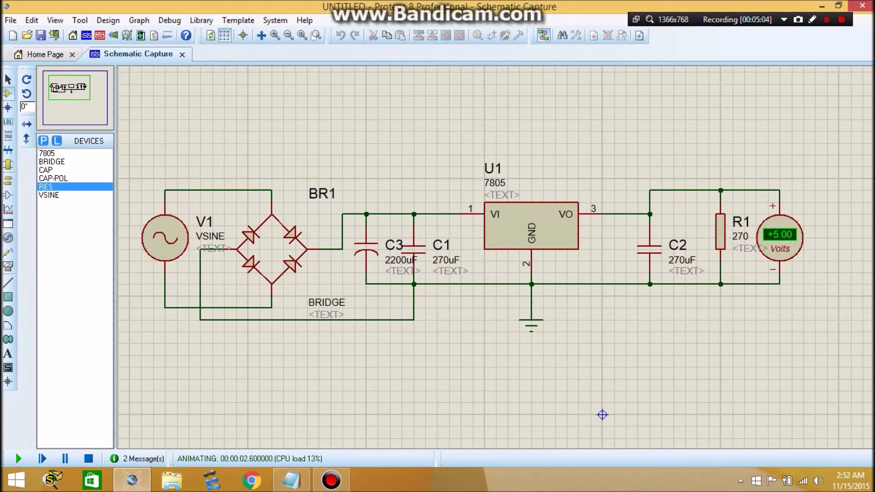
left_click(89, 459)
left_click(273, 55)
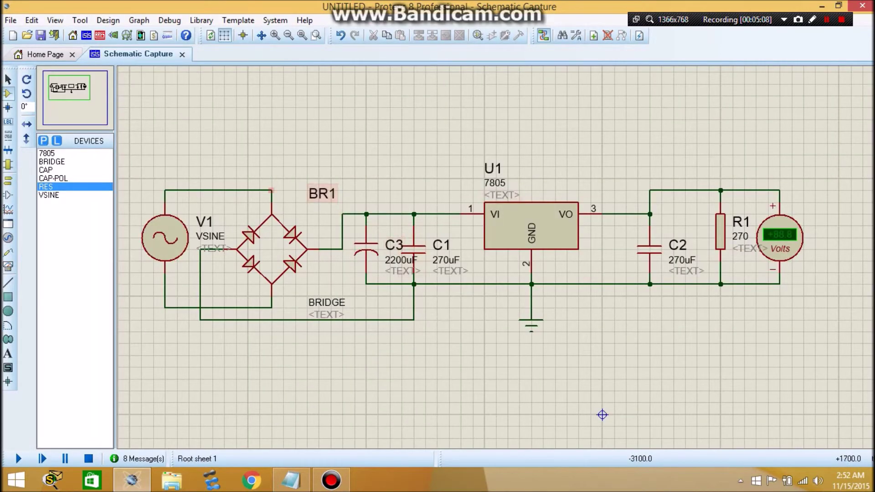
Select the sine source V1.
left_click(165, 231)
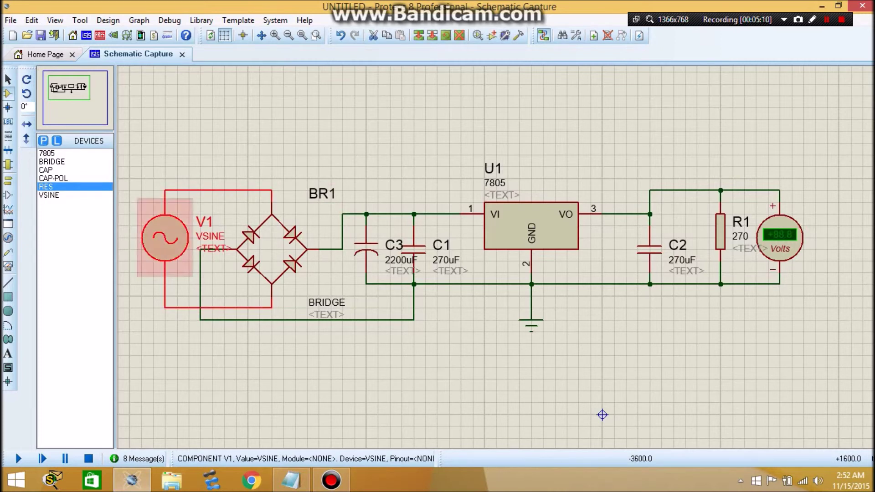